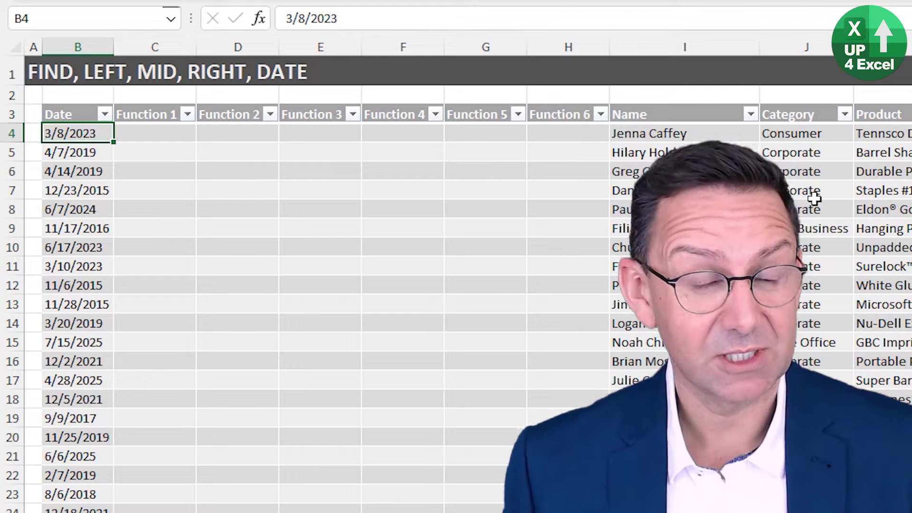
key("Right")
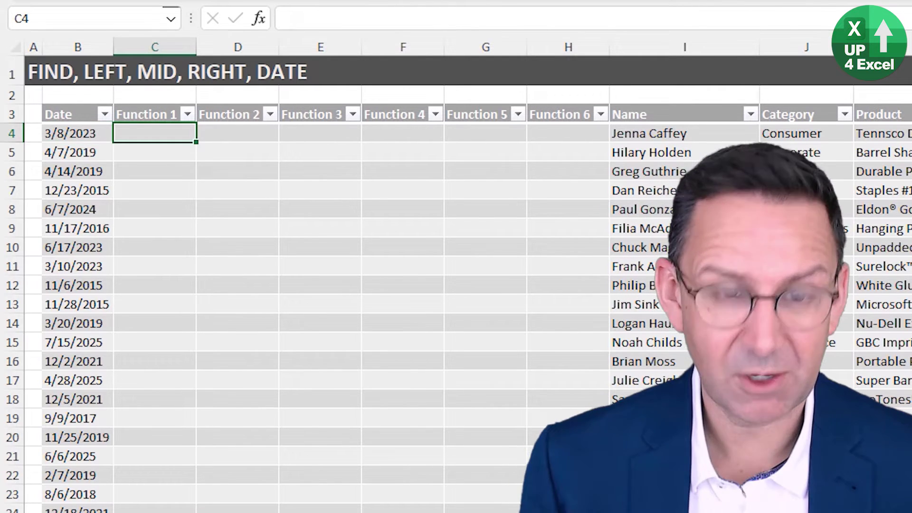
type("=date")
key("Down")
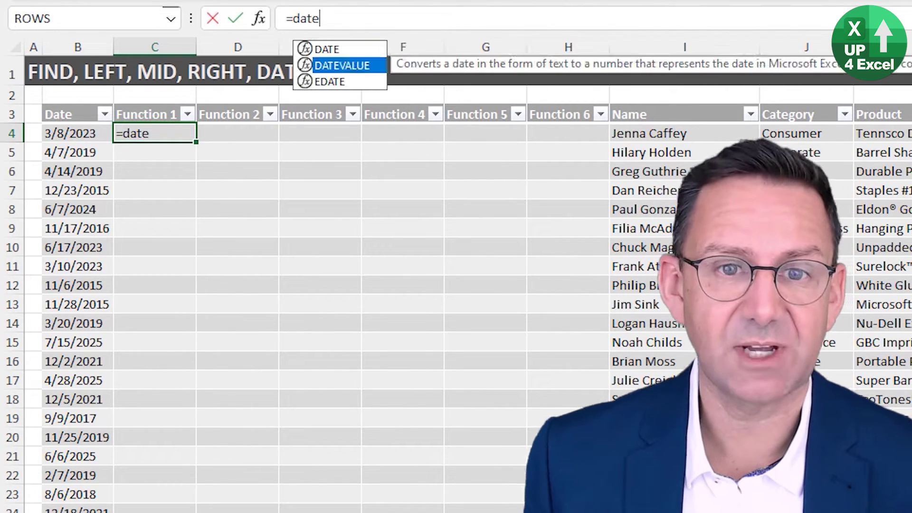
key("Tab")
key("Left")
type(")")
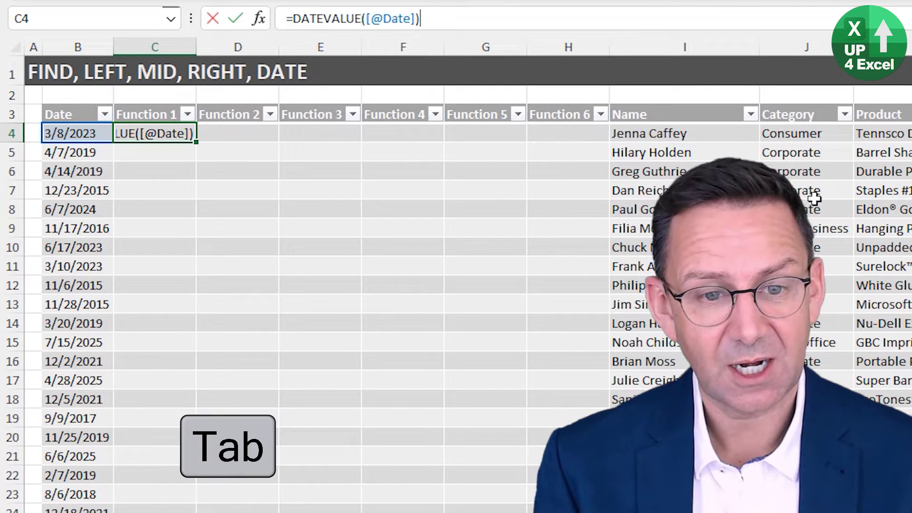
key("Return")
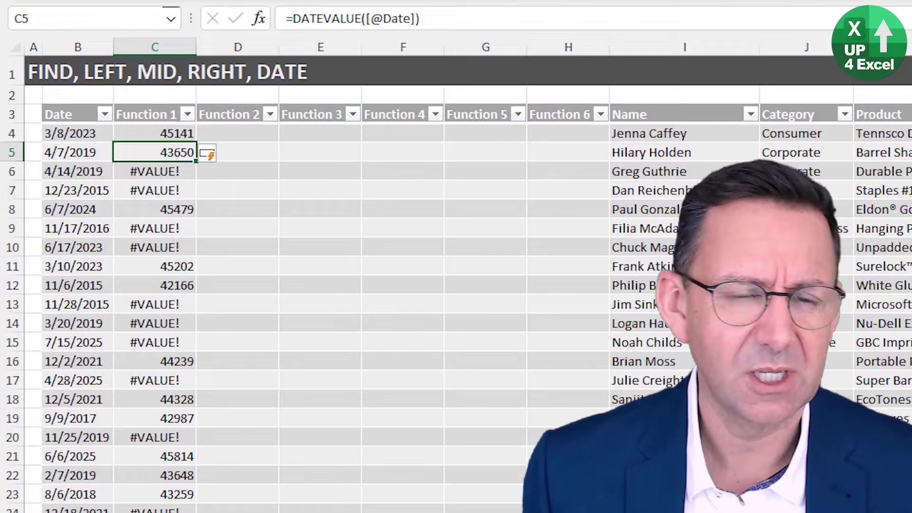
Compare the serial numbers and #VALUE! errors against text dates like 4/14/2019 and 12/23/2015.
key("Down")
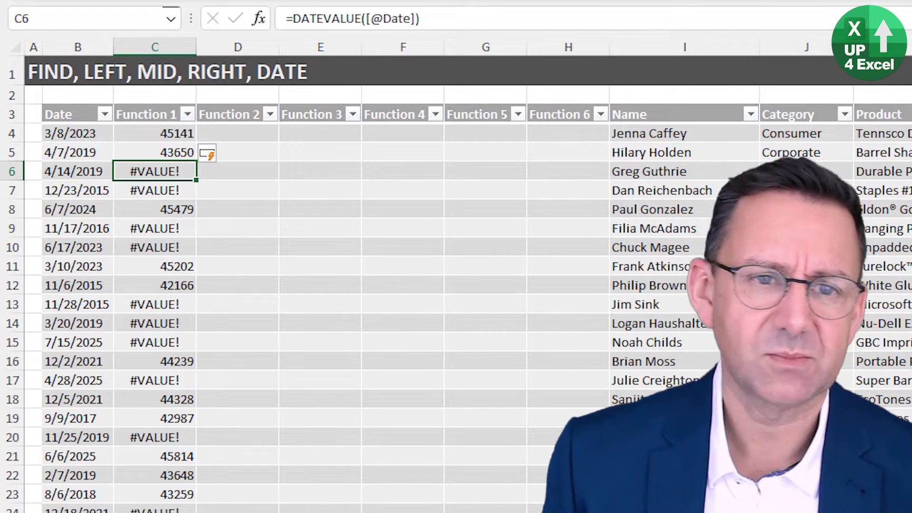
key("Down")
key("Left")
key("Up")
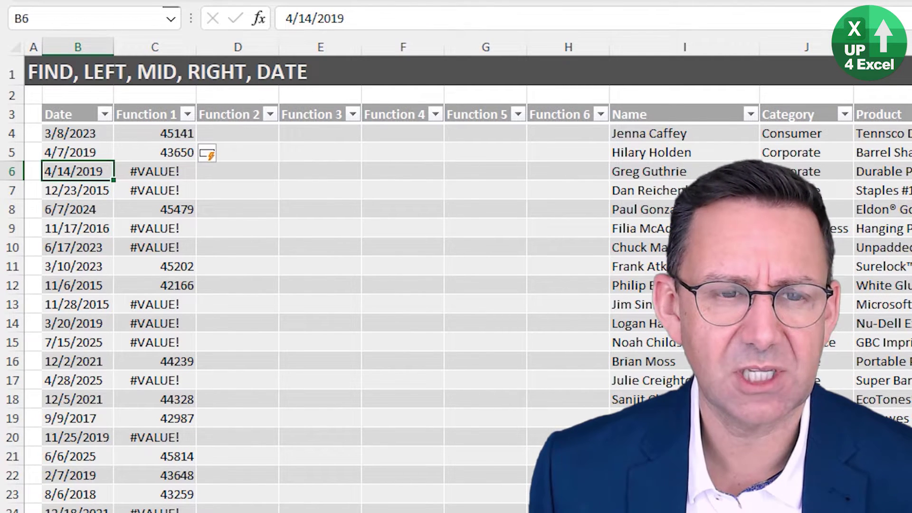
key("Down")
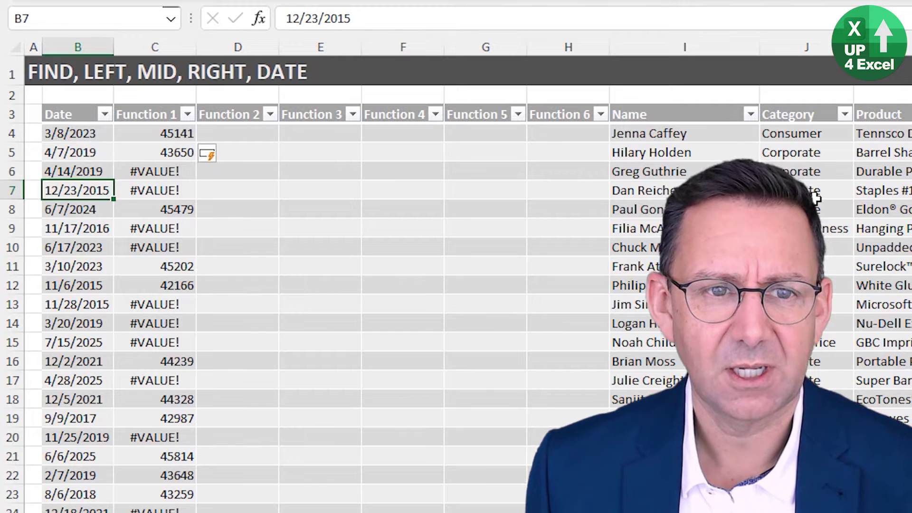
key("Up")
key("Down")
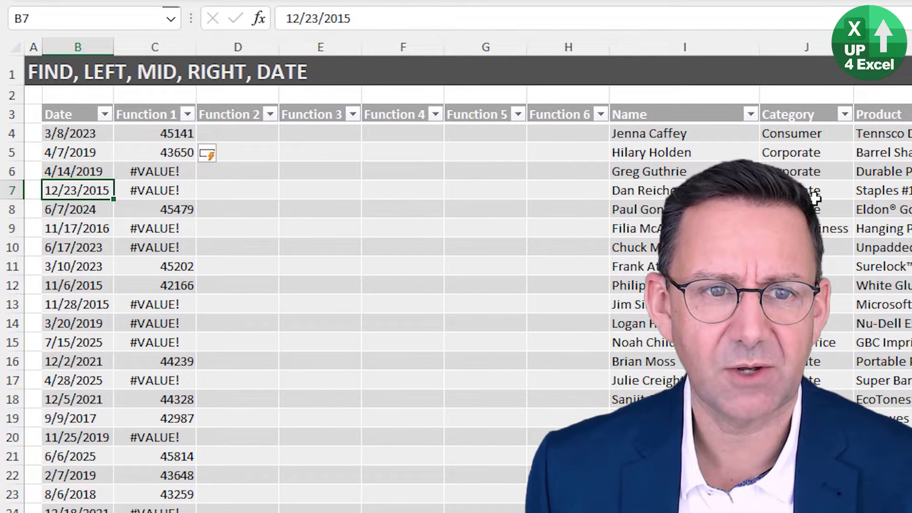
key("Up")
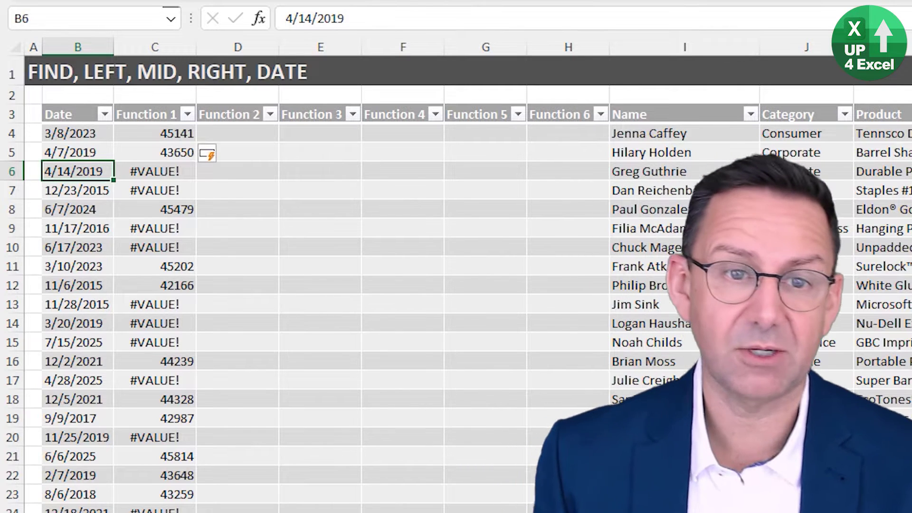
key("Right")
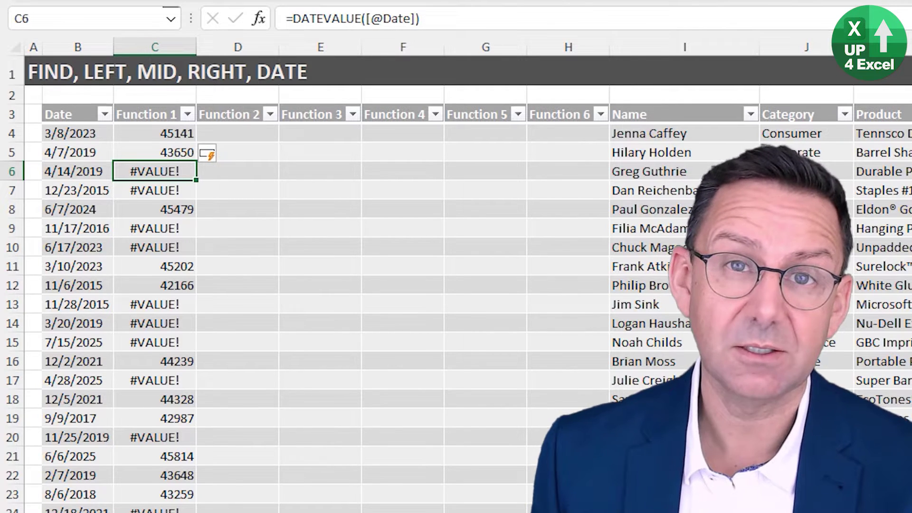
key("Up")
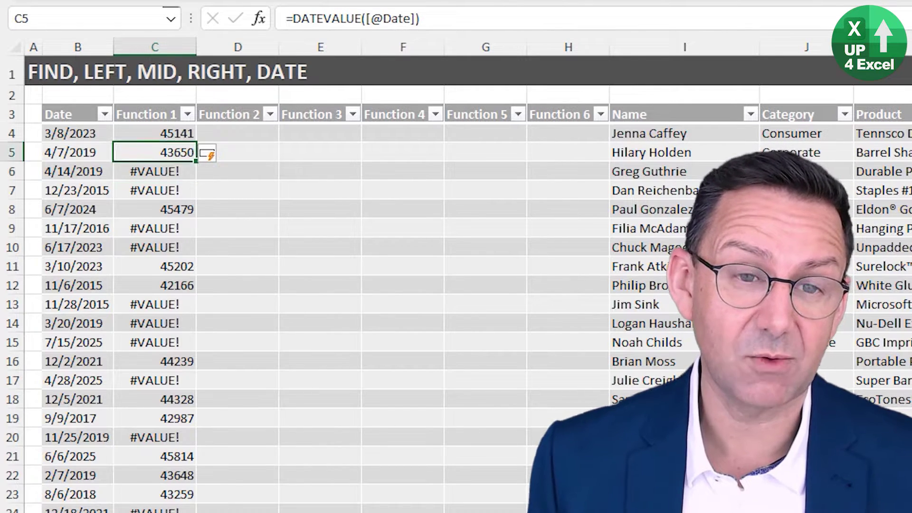
key("Up")
key("Down")
key("Down")
key("Down")
key("Down")
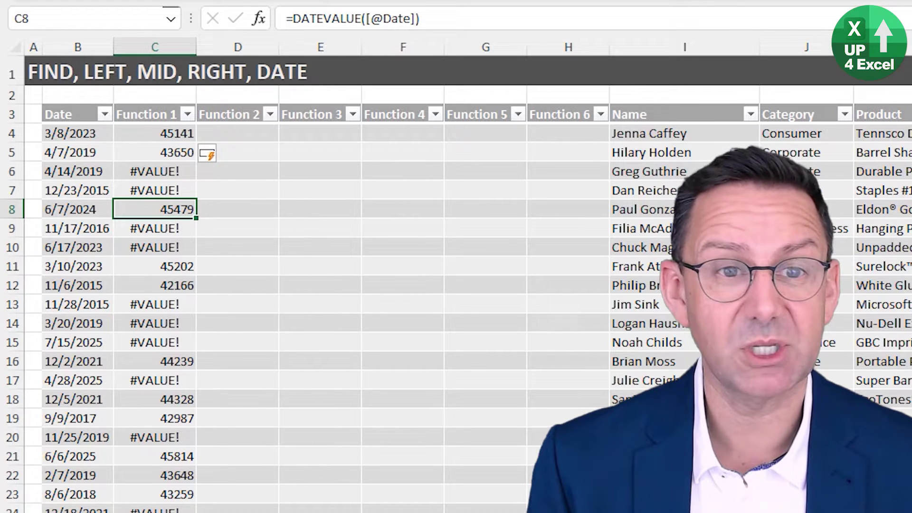
key("Down")
key("Down")
key("Down")
key("Down")
key("Down")
key("Down")
key("Down")
key("Down")
key("Down")
key("Down")
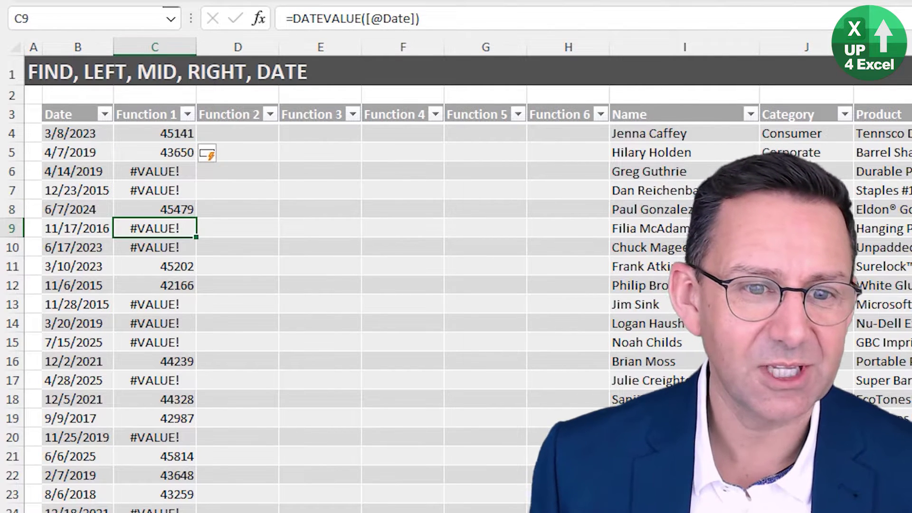
key("Down")
key("Down")
key("Down")
key("Down")
key("Down")
key("Down")
key("Down")
key("Down")
key("Down")
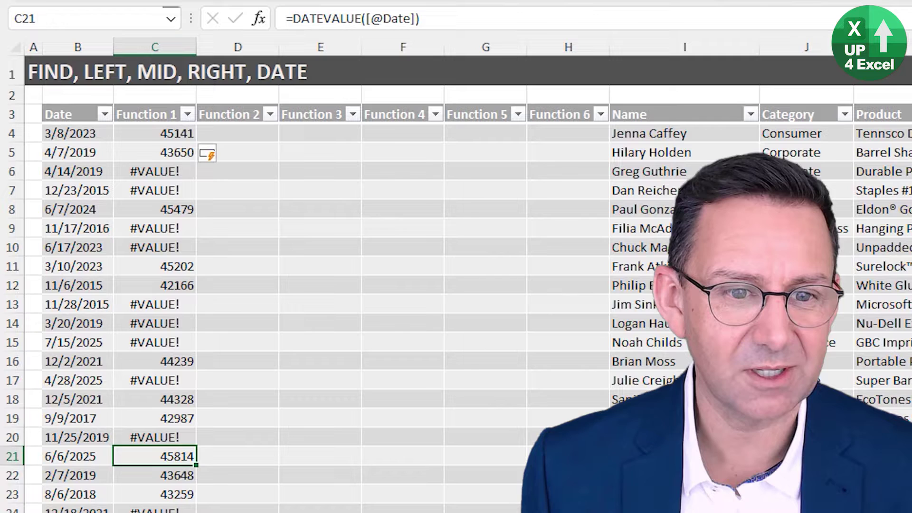
key("Down")
key("Down")
key("Down")
key("Down")
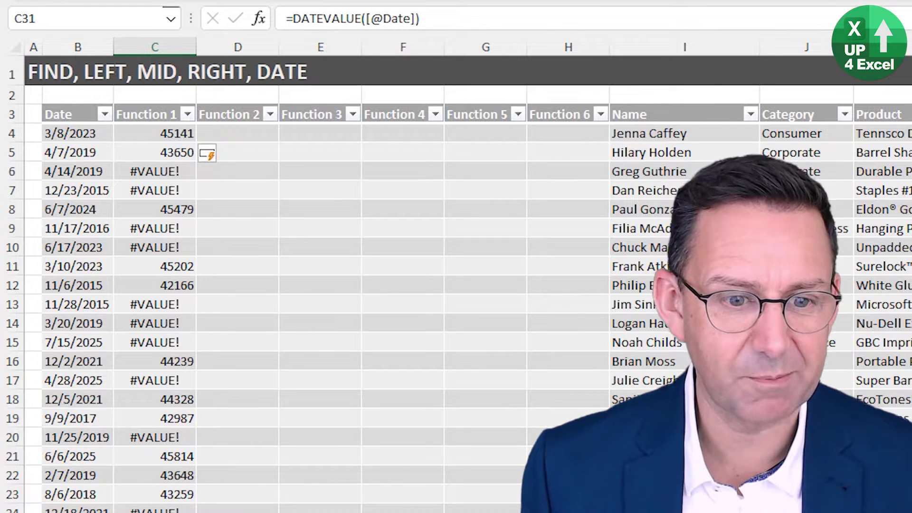
key("ctrl+Up")
key("Down")
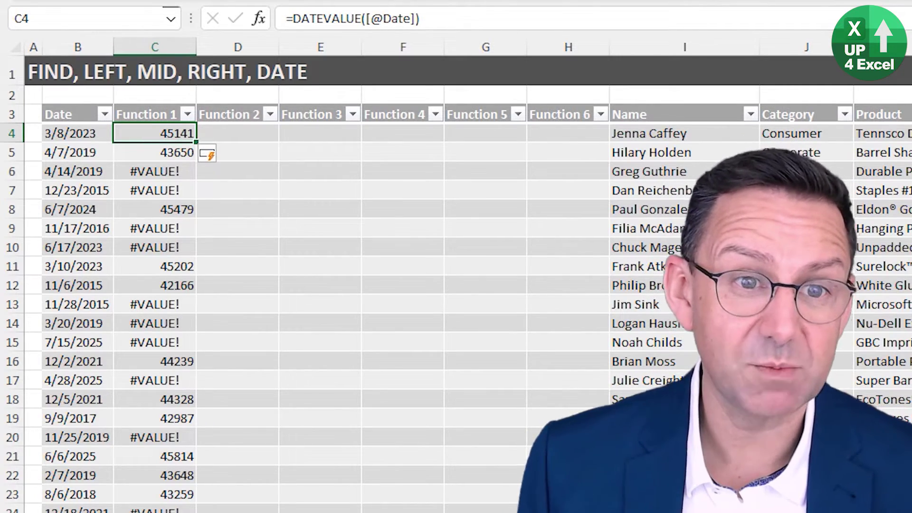
Apply Long Date format to the 43650 result, showing 04 July 2019 beside 4/7/2019.
key("Down")
left_click(587, 34)
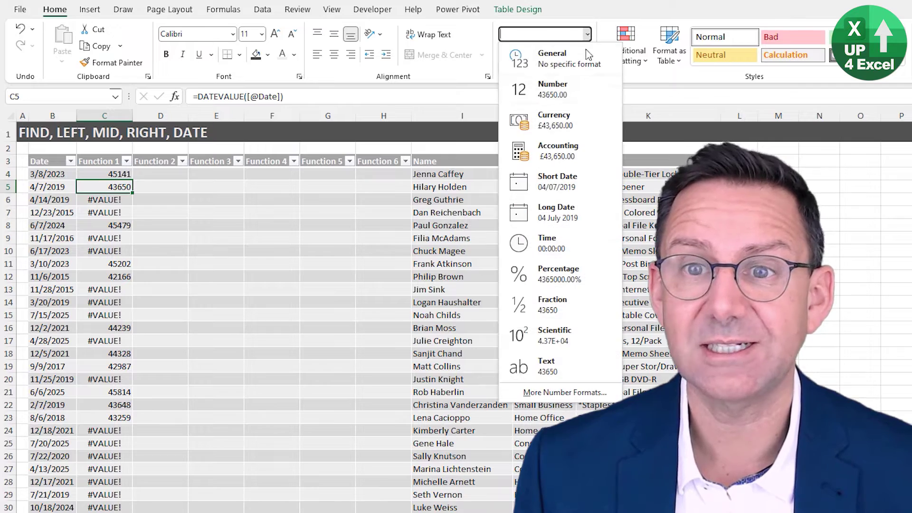
left_click(577, 216)
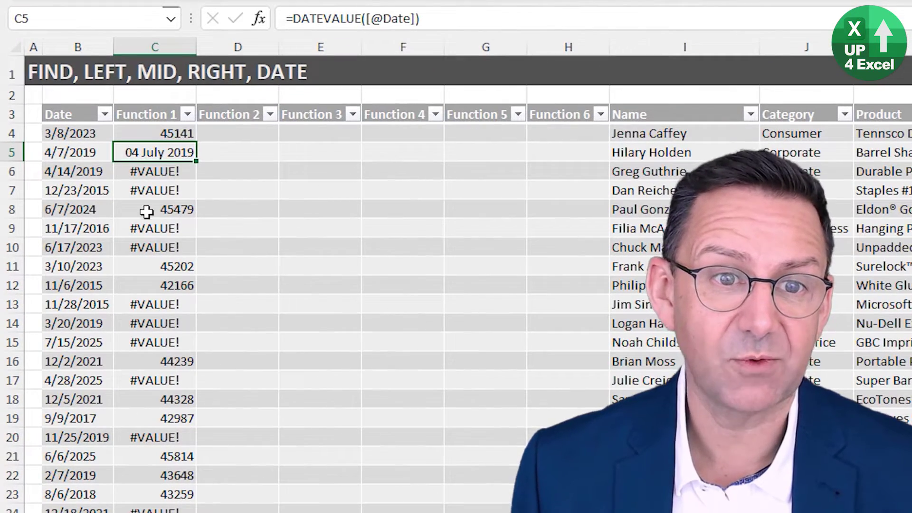
key("Left")
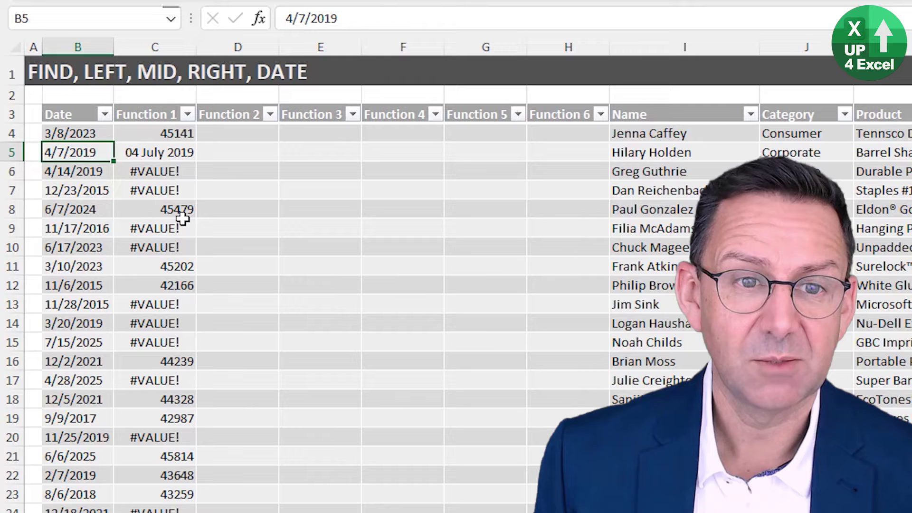
key("Down")
key("Up")
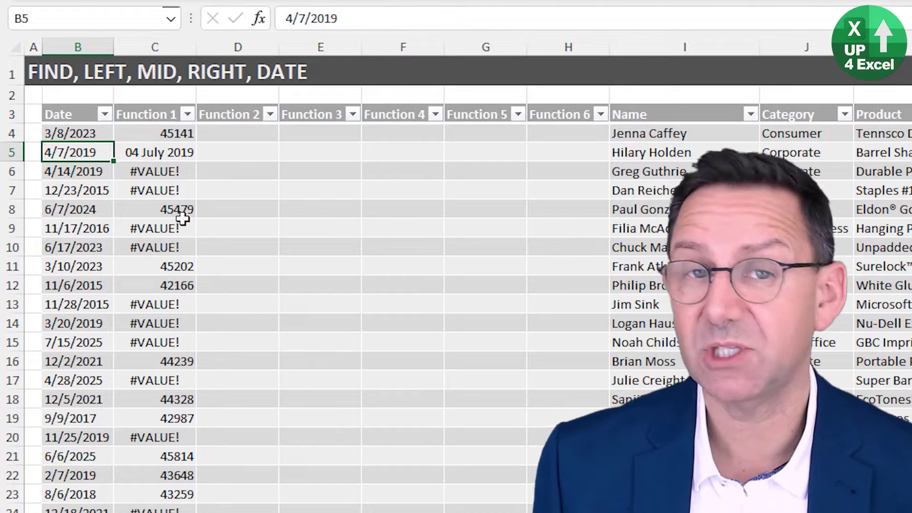
key("Right")
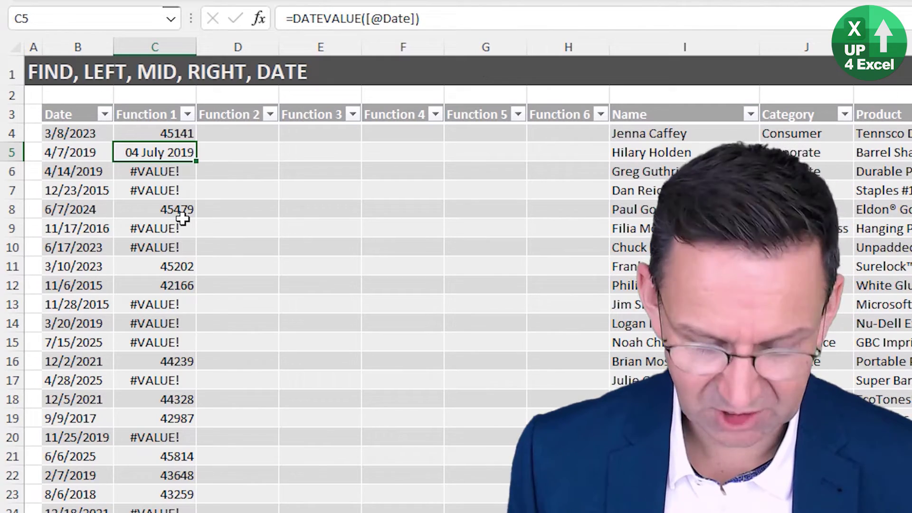
key("ctrl+space")
key("Delete")
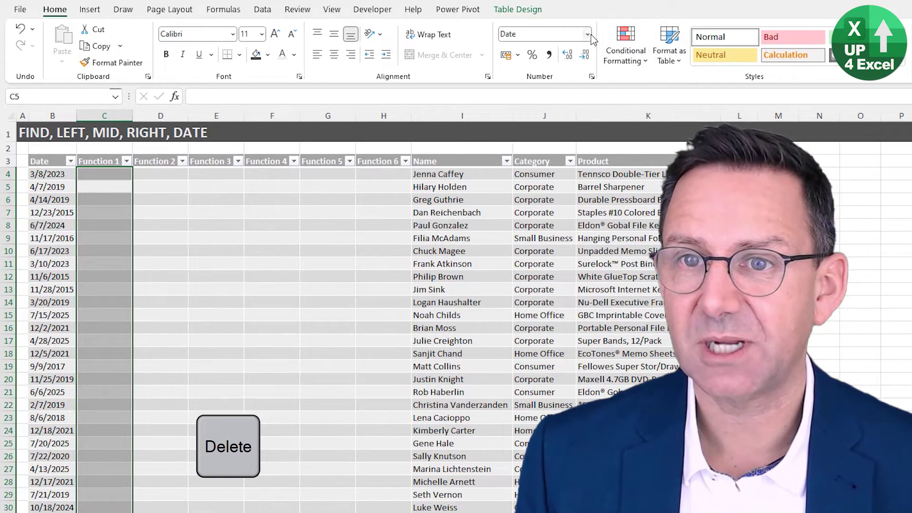
left_click(587, 34)
left_click(576, 56)
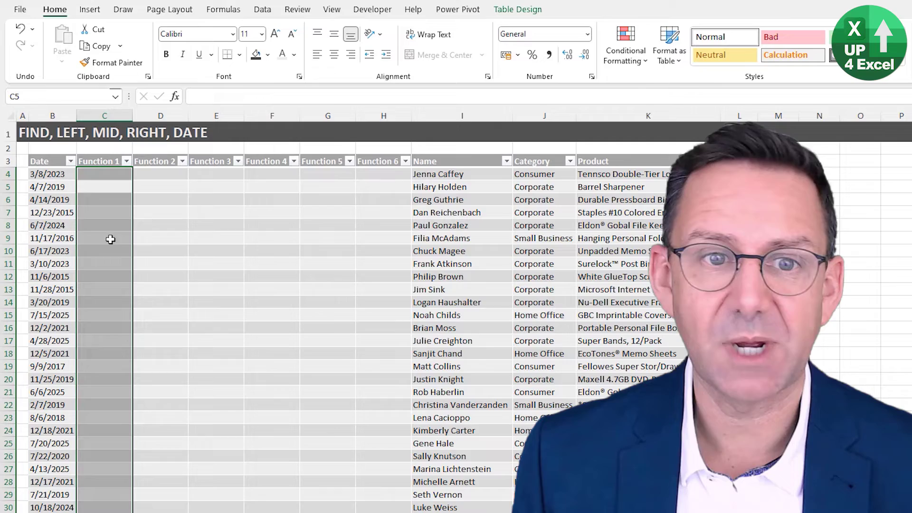
left_click(104, 174)
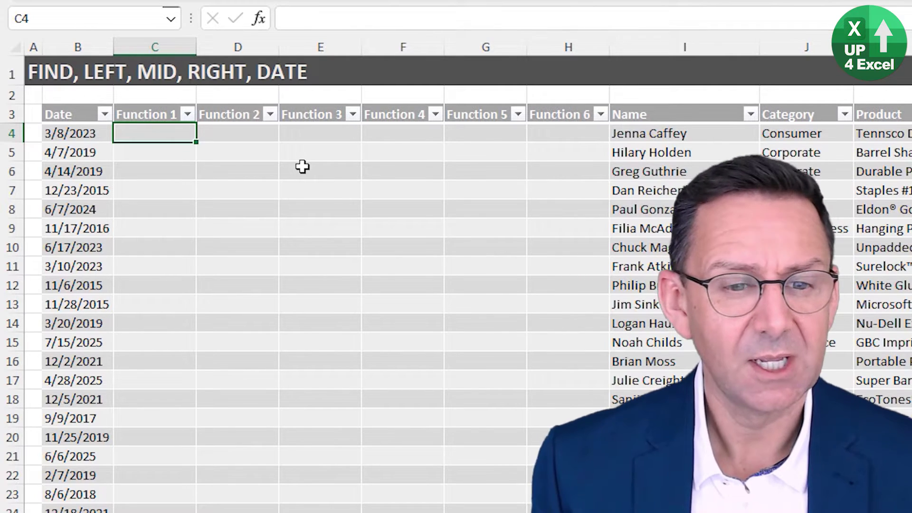
key("Left")
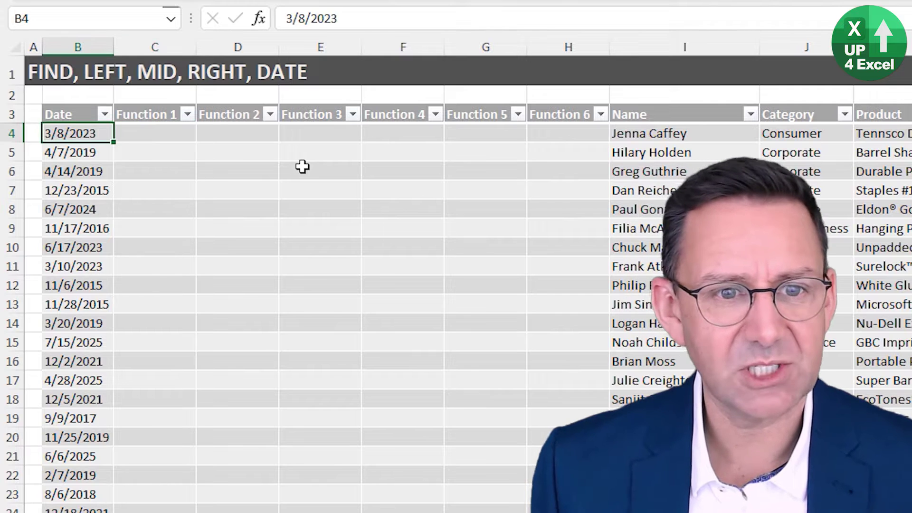
key("Down")
key("Down")
key("Down")
key("Down")
key("Down")
key("Up")
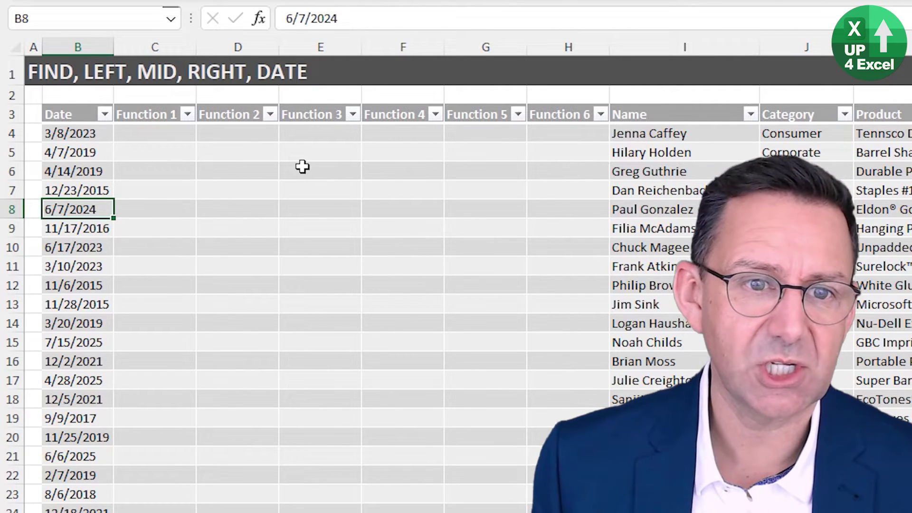
key("Up")
key("Up")
key("Up")
key("Up")
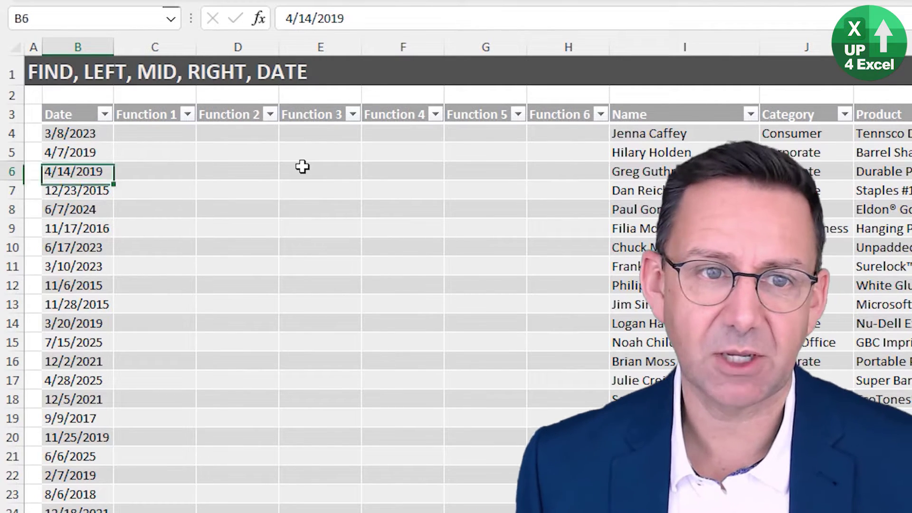
key("Right")
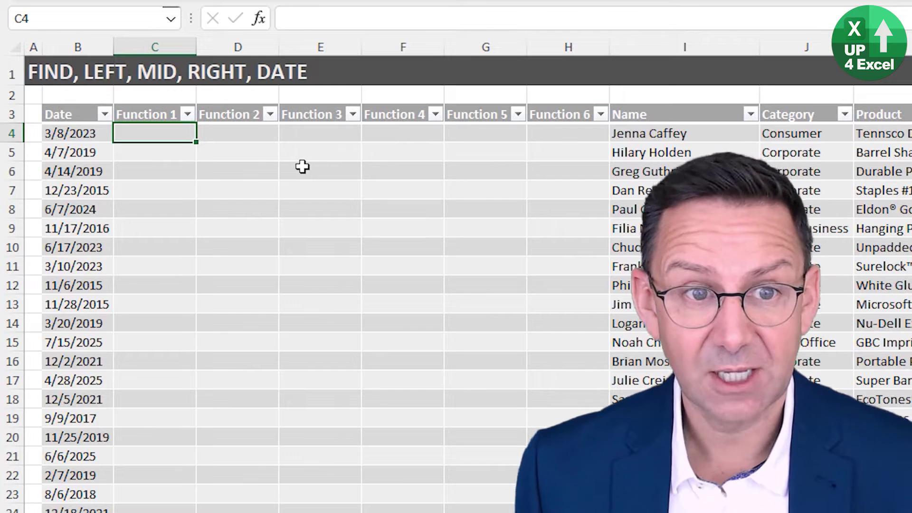
key("Up")
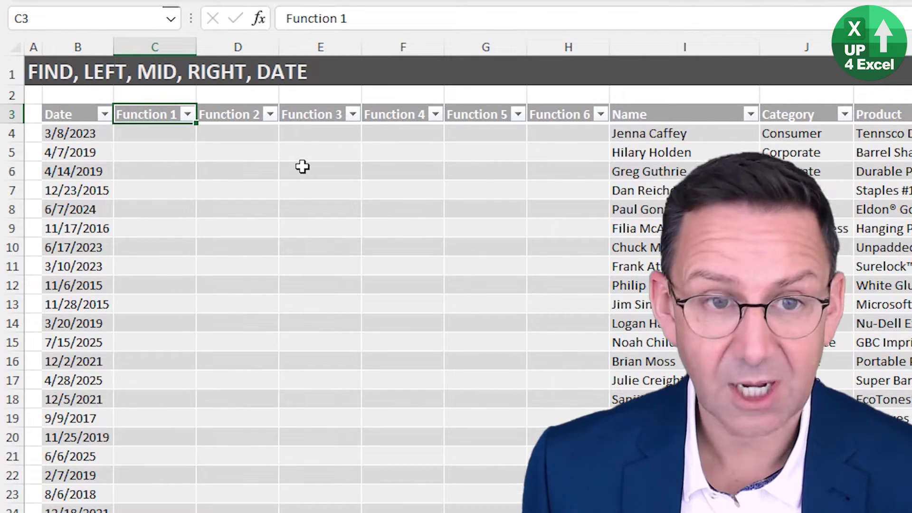
key("Down")
type("=")
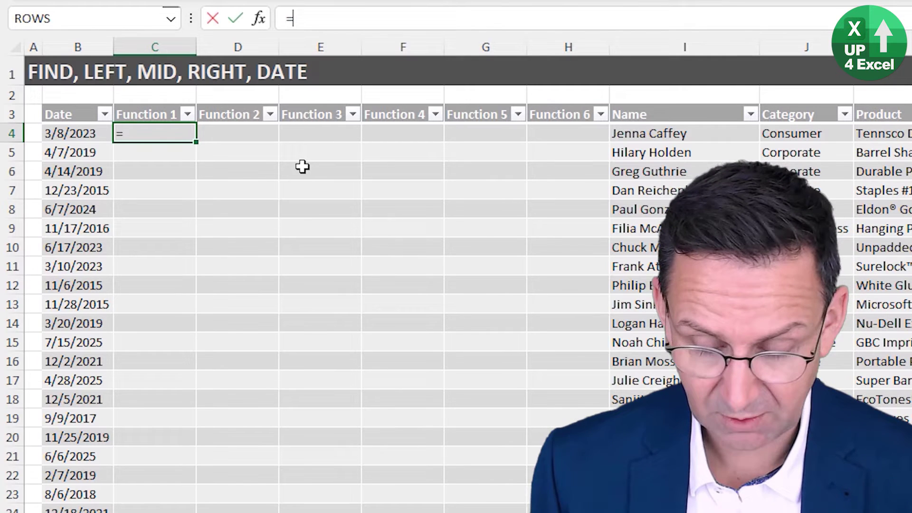
type("find")
key("Tab")
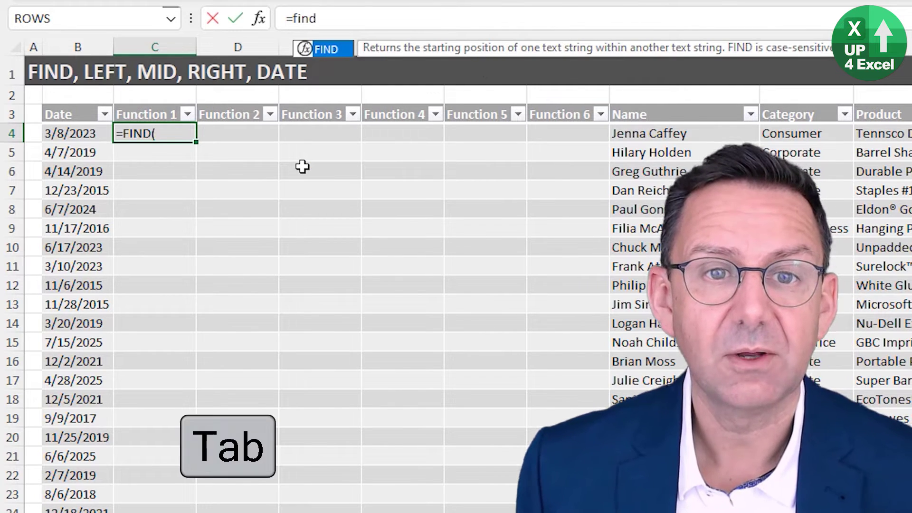
type("\"")
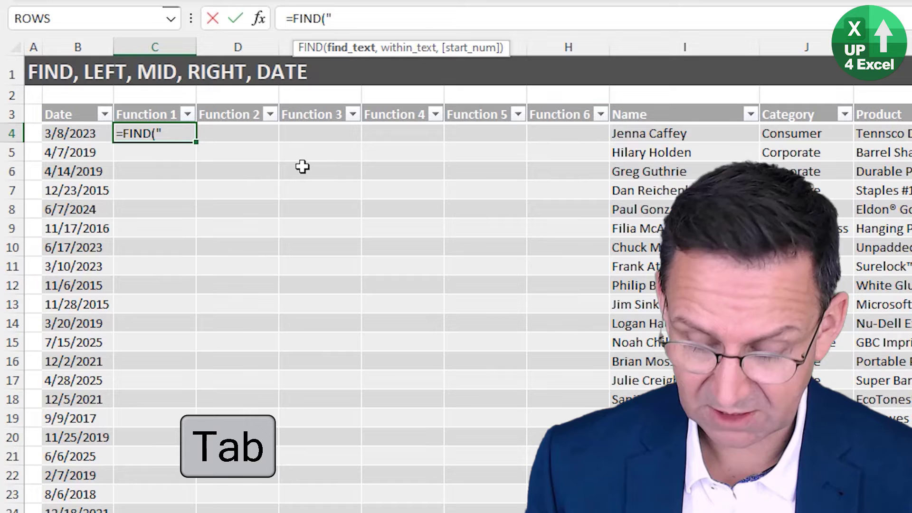
type("/\",")
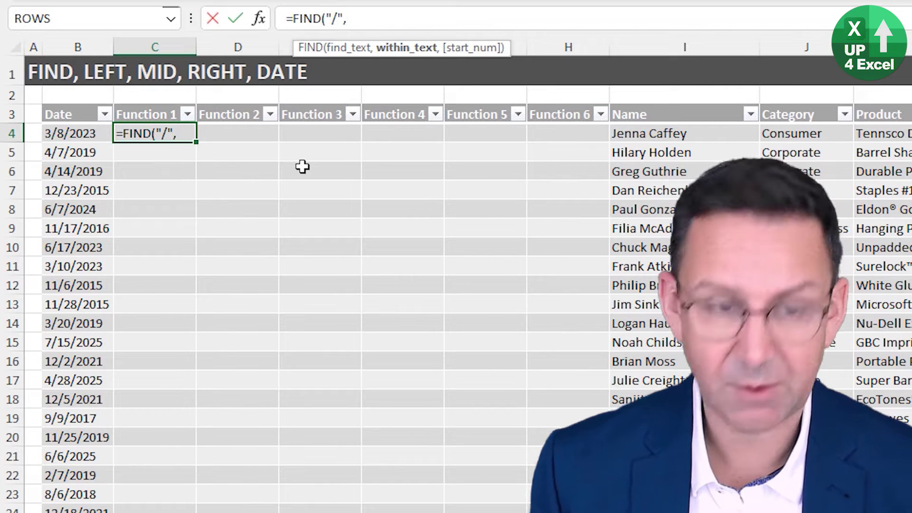
key("Left")
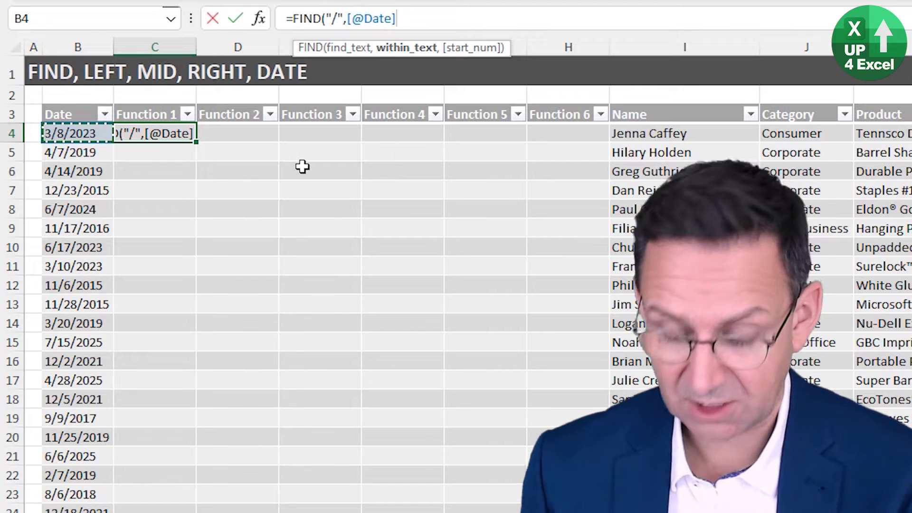
type(")")
key("Return")
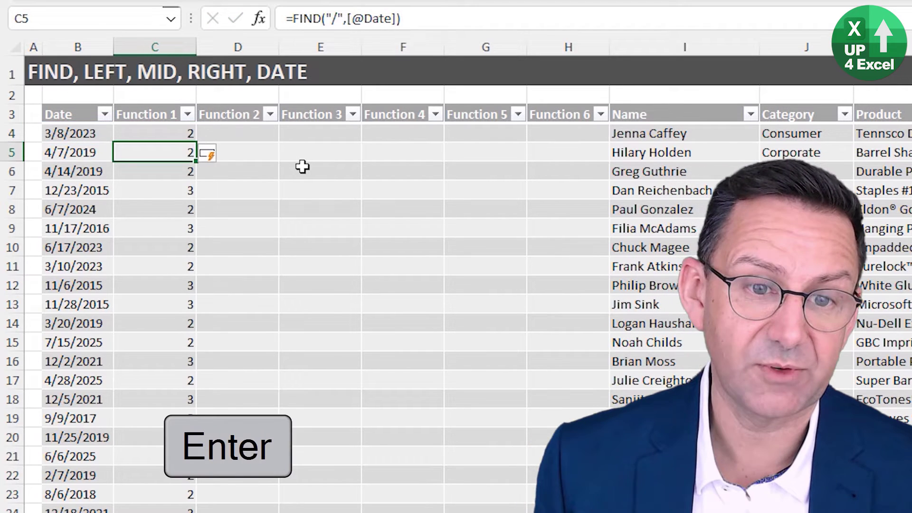
key("Up")
key("Up")
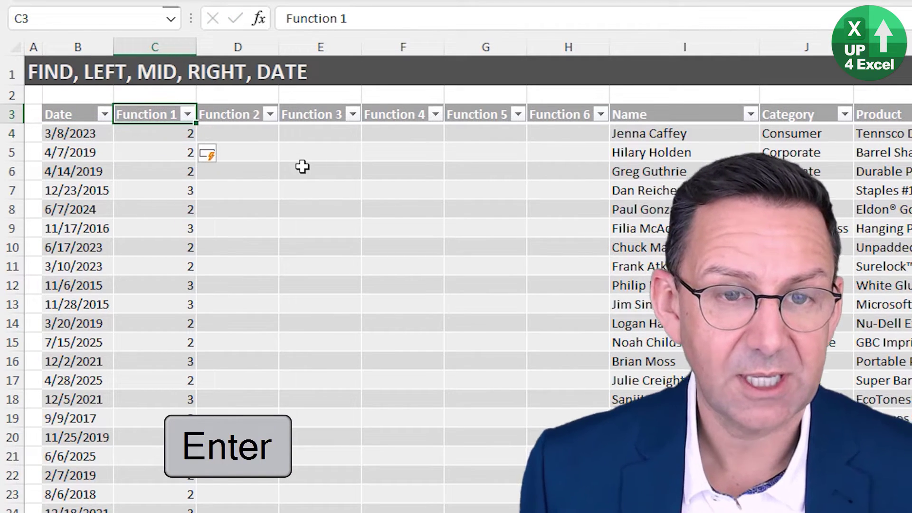
Type '/ 1' into the C3 header and '/ 2' into the D3 header.
key("Down")
key("Down")
key("Down")
key("Down")
key("Down")
key("Up")
key("Up")
key("Up")
key("Up")
key("Up")
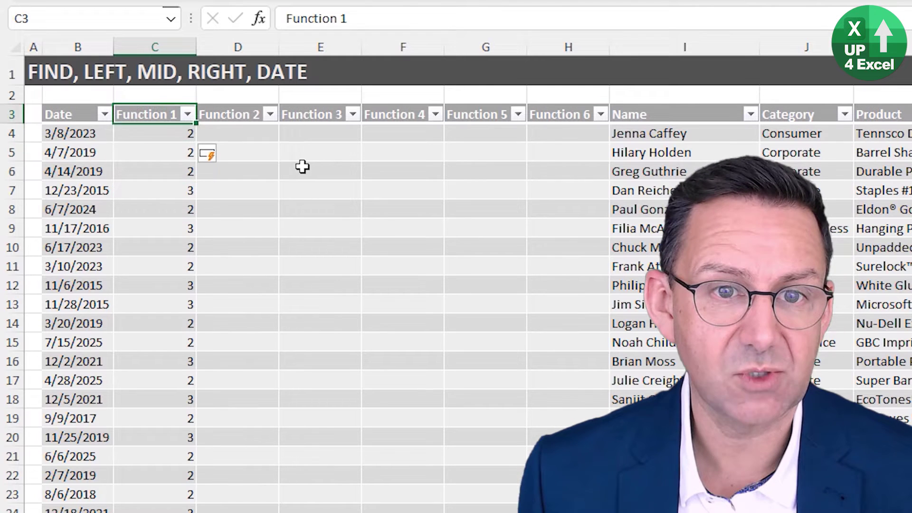
key("Down")
key("Down")
key("Down")
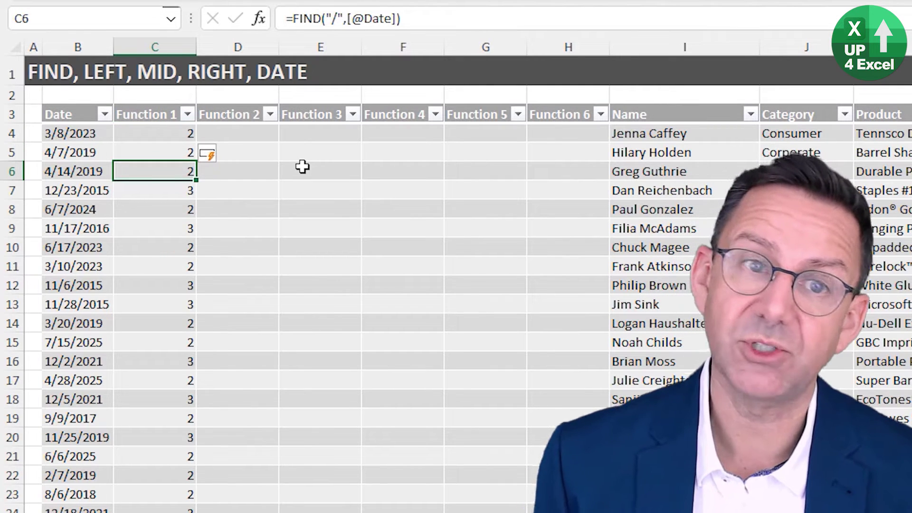
key("Up")
key("Up")
key("Up")
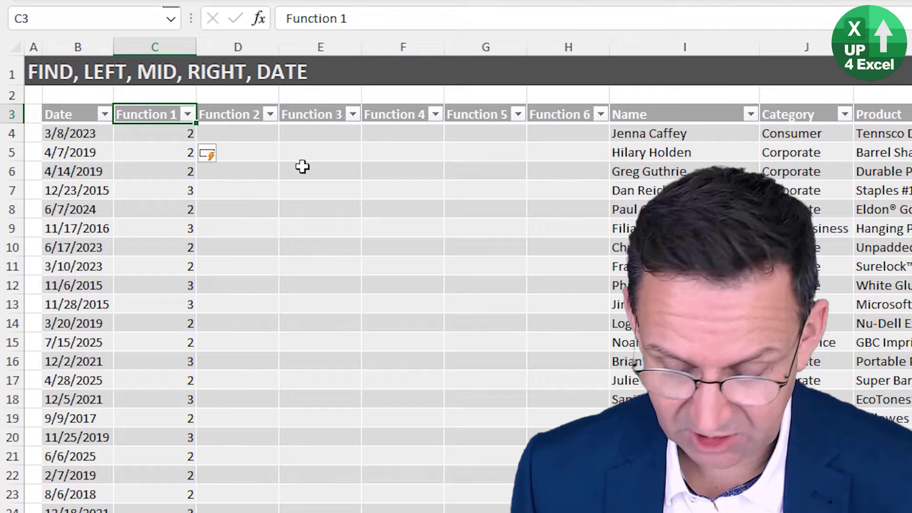
type("/ 1")
key("Return")
key("Up")
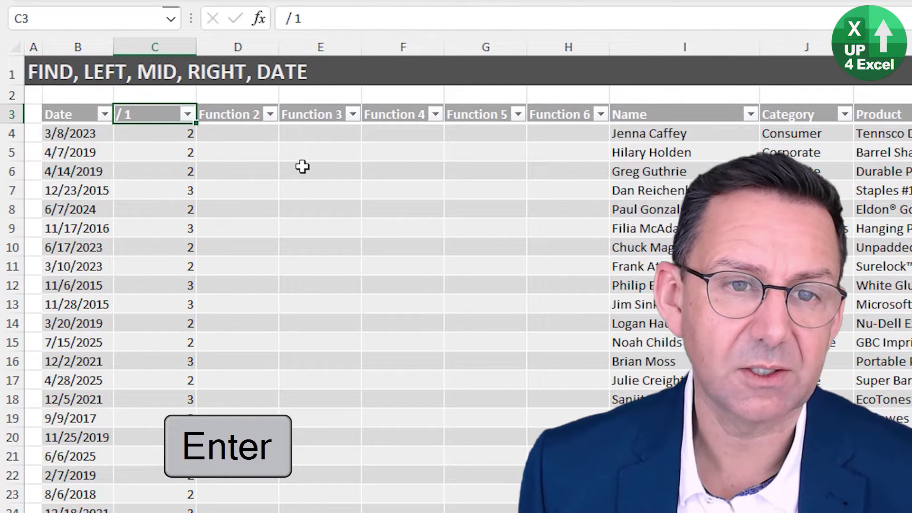
key("Right")
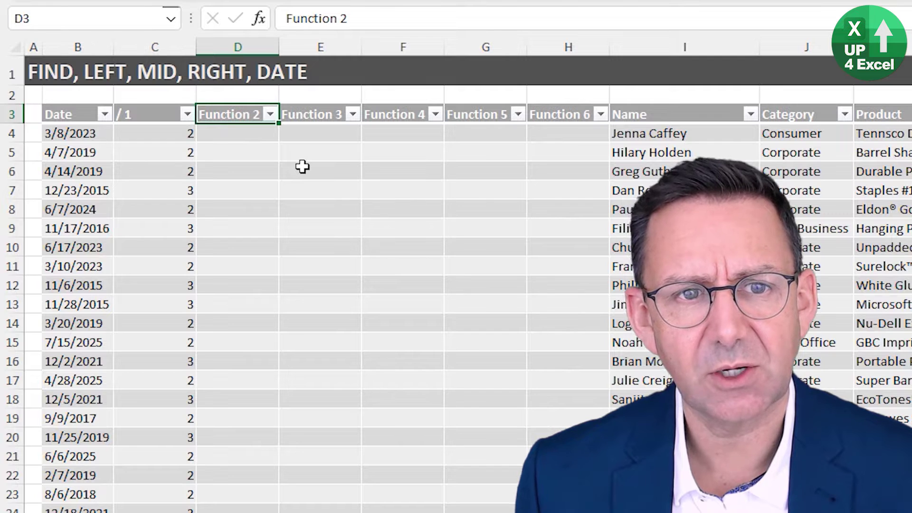
type("/ 2")
key("Return")
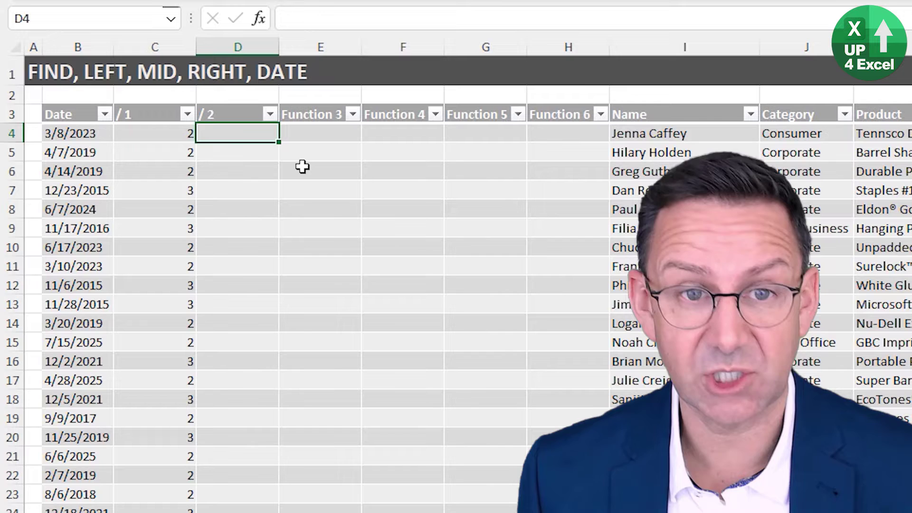
type("=fin")
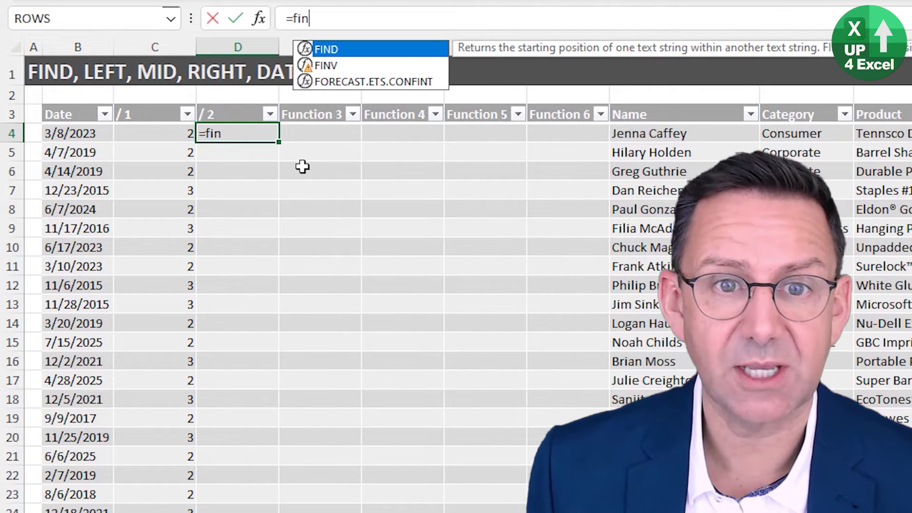
key("Tab")
type("\"")
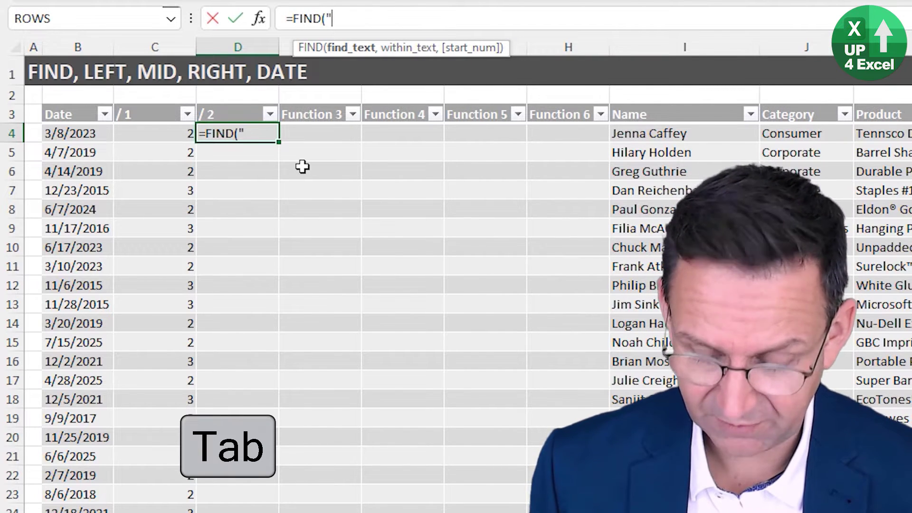
type("/\",")
key("Left")
key("Left")
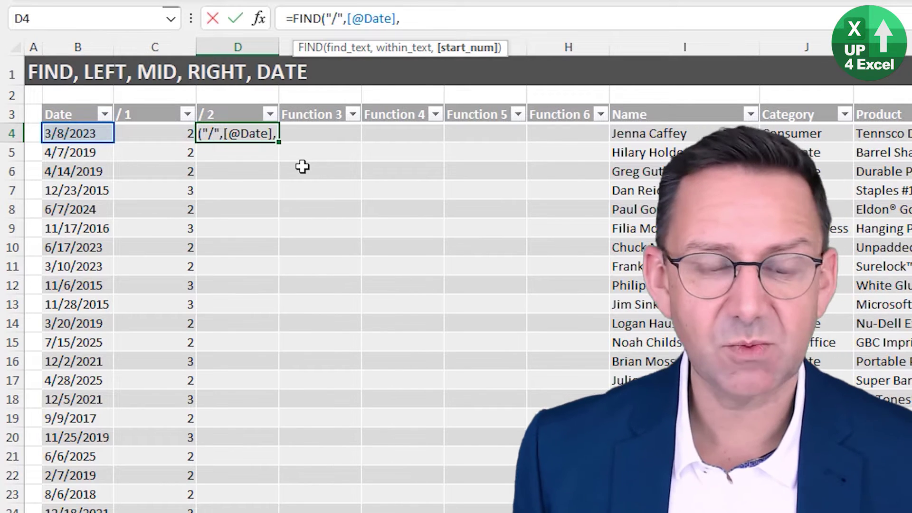
left_click(145, 138)
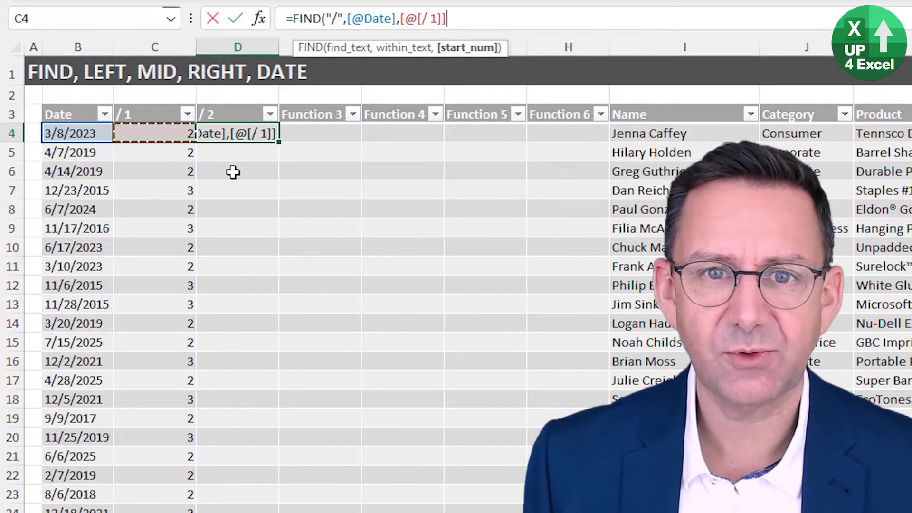
type("+1")
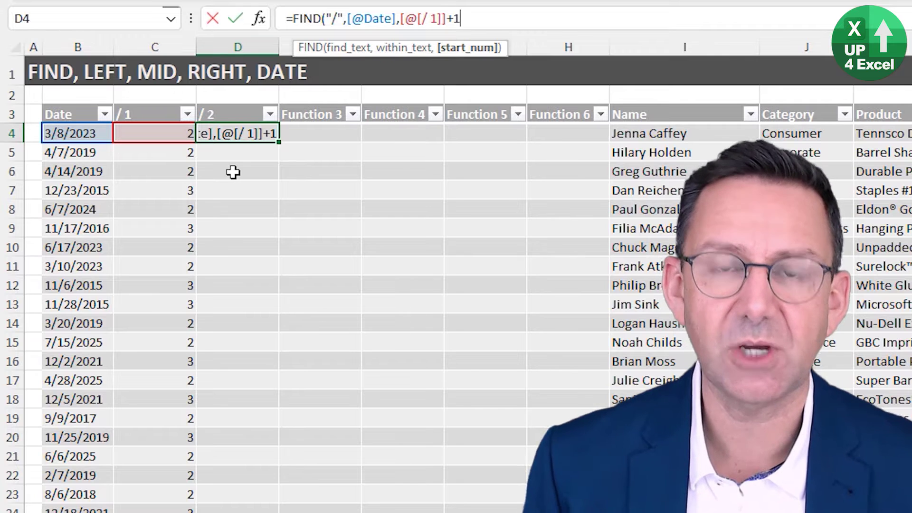
type(")")
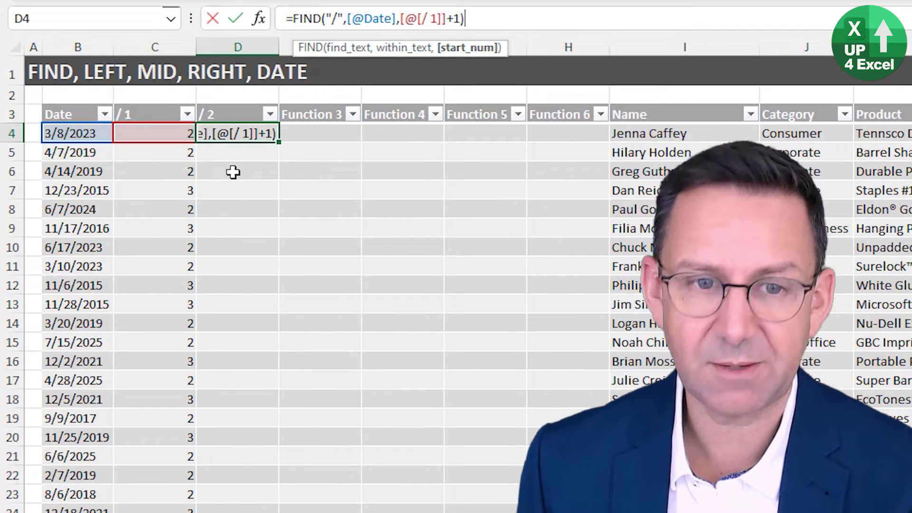
key("Return")
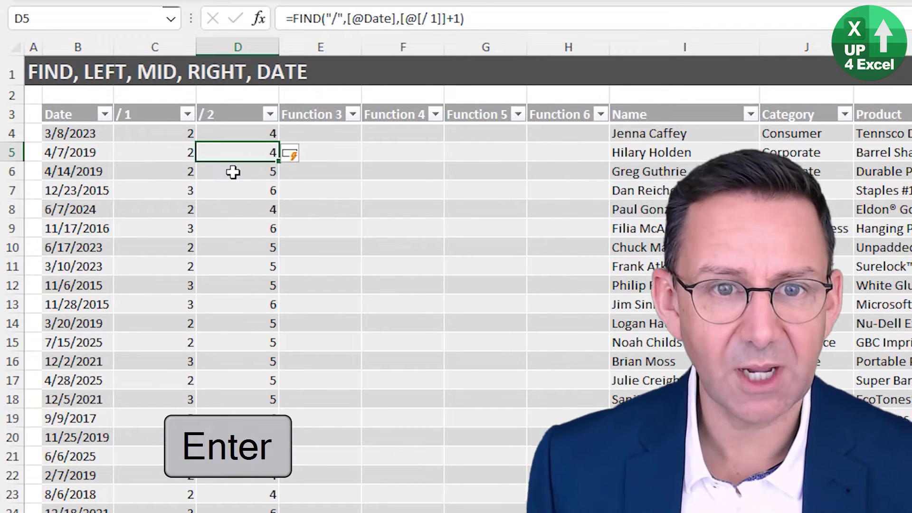
key("Return")
key("Return")
key("Return")
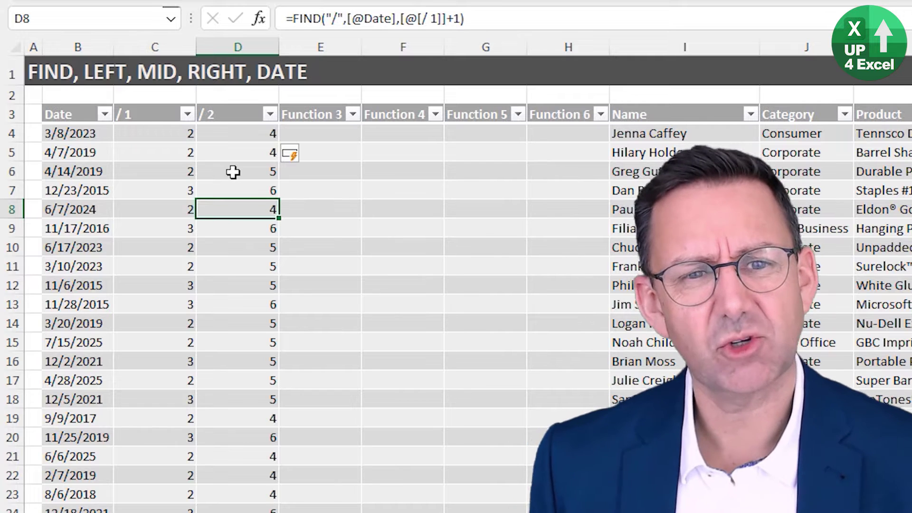
Rename the Function 3 header to Month.
key("ctrl+Up")
key("Right")
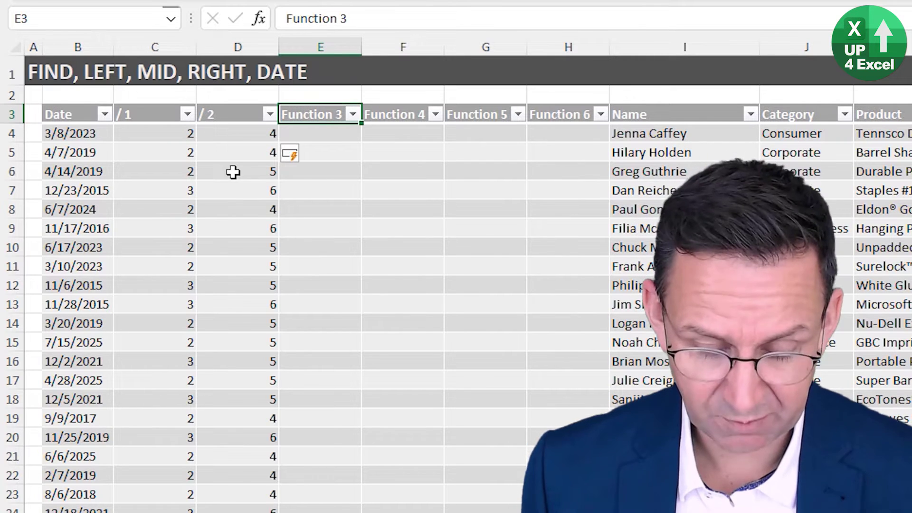
type("Month")
key("Return")
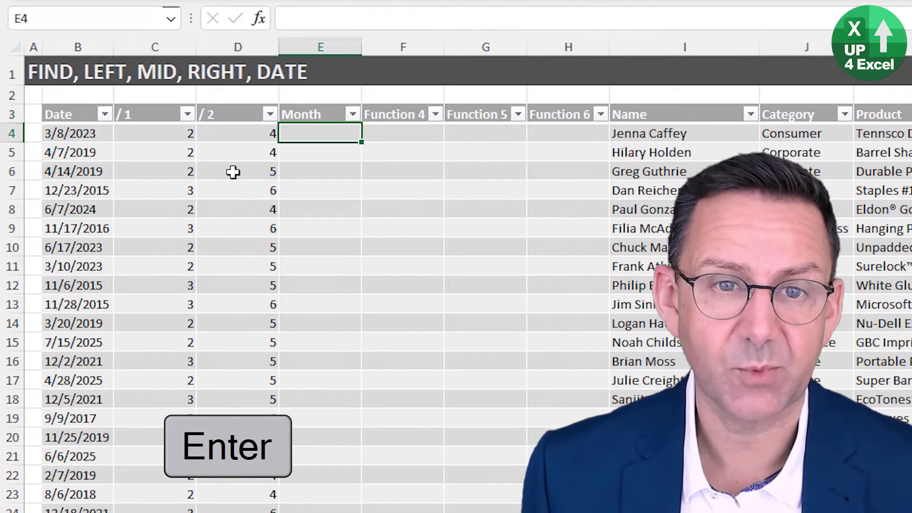
type("=")
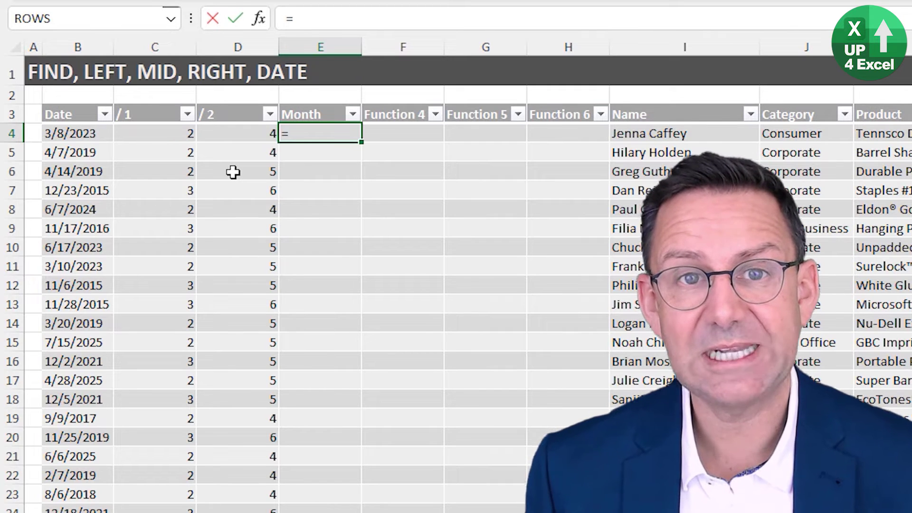
type("left")
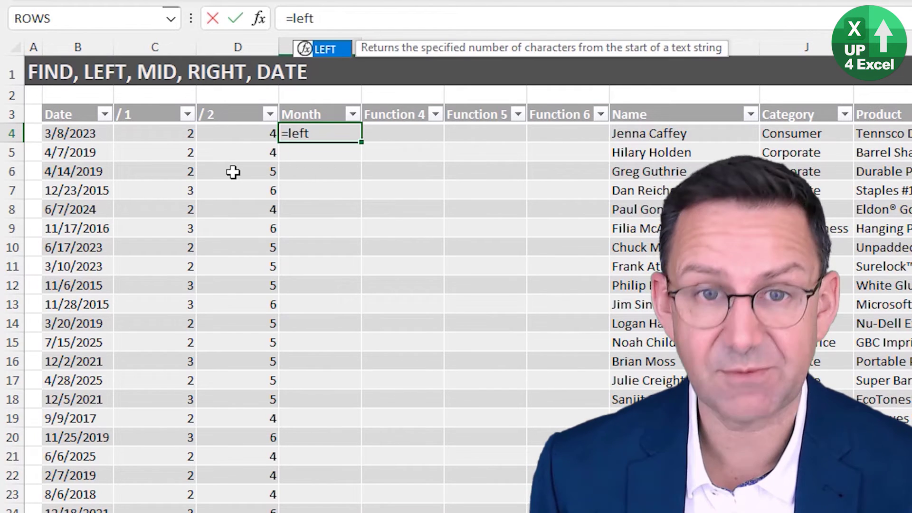
type("(")
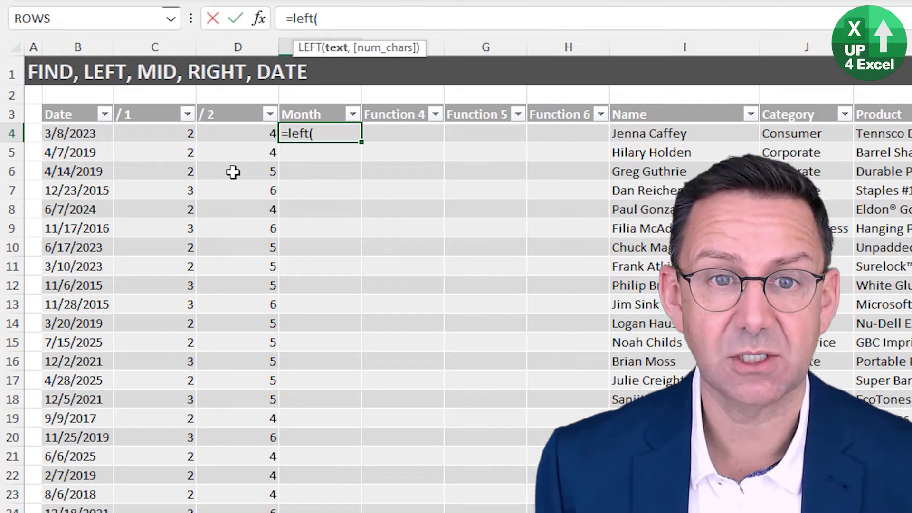
key("Left")
key("Left")
key("Left")
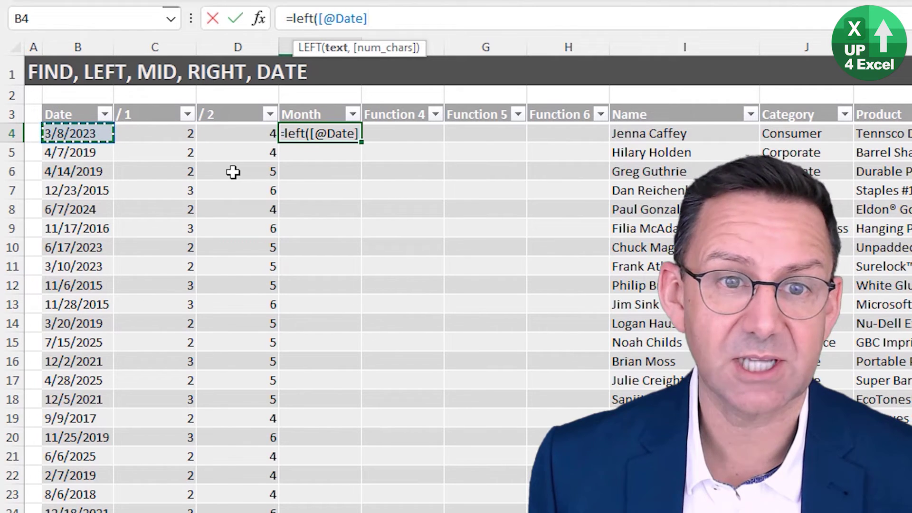
type(",")
key("Right")
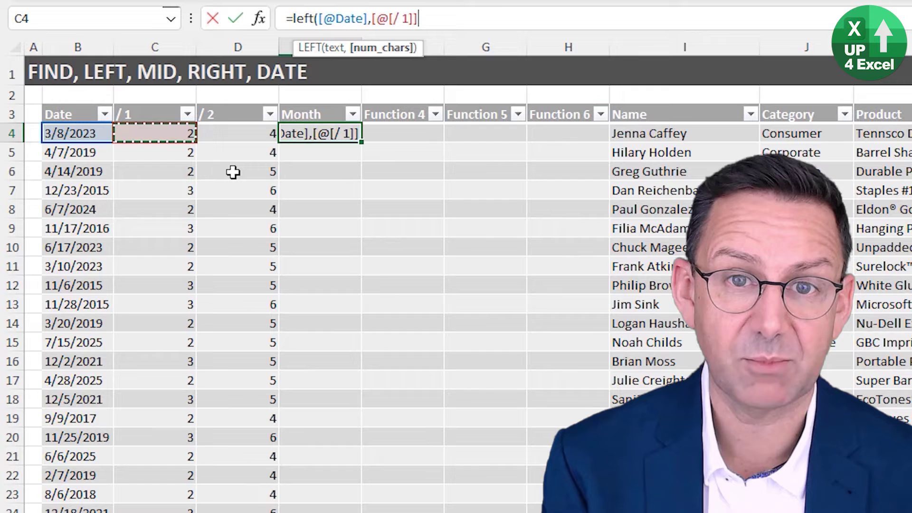
type("-1")
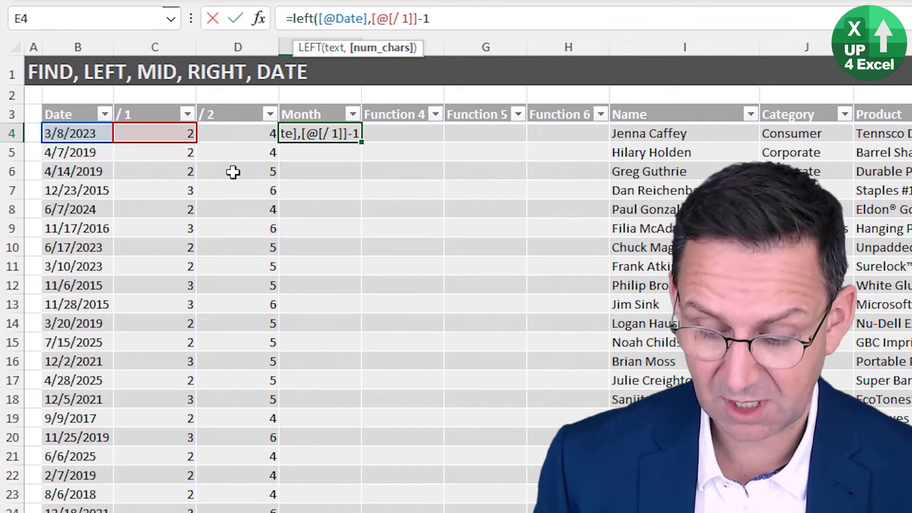
key("BackSpace")
key("BackSpace")
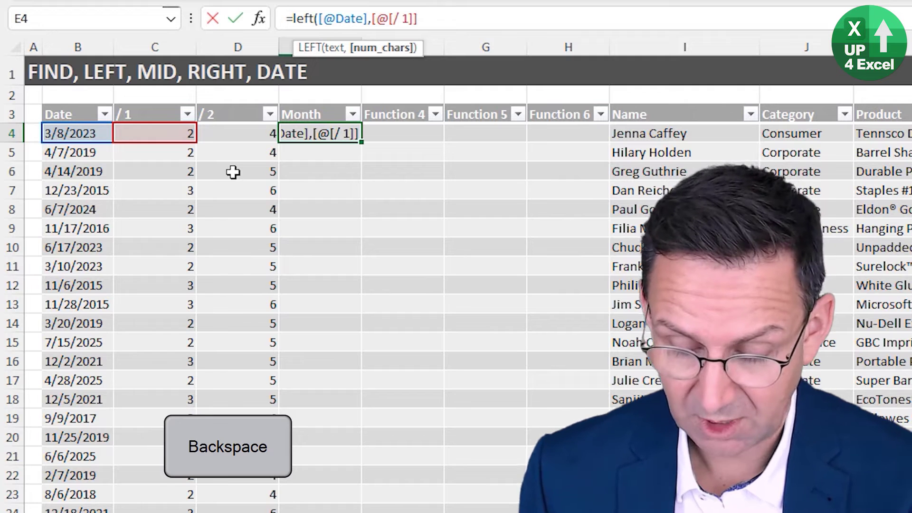
type(")")
key("Return")
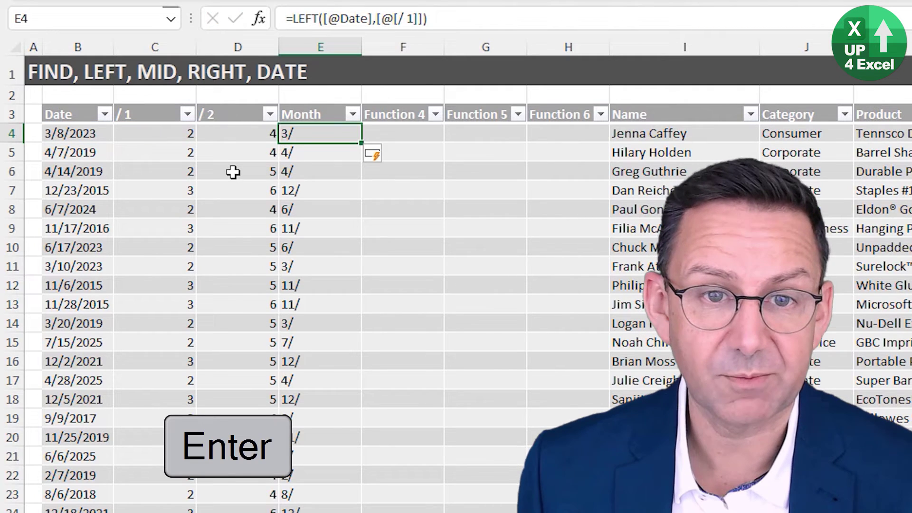
left_click(423, 19)
type("-1")
key("Return")
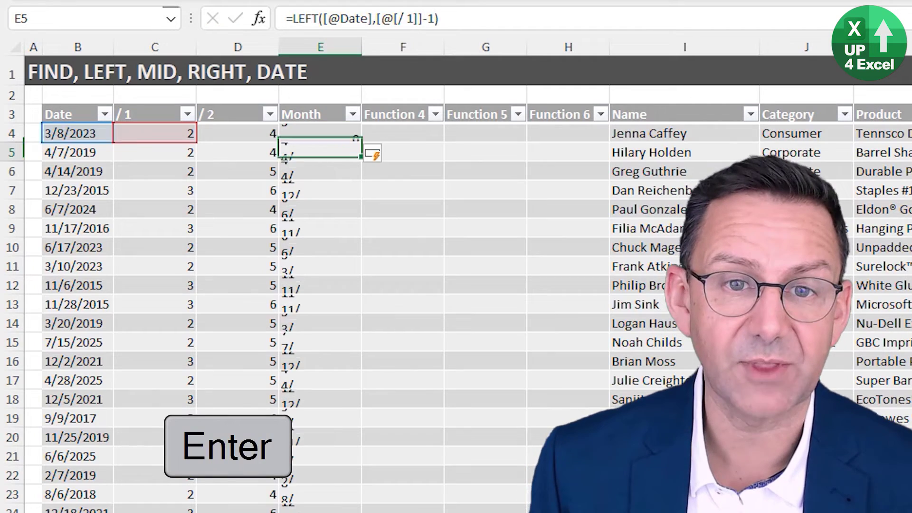
left_click(320, 114)
left_click(320, 133)
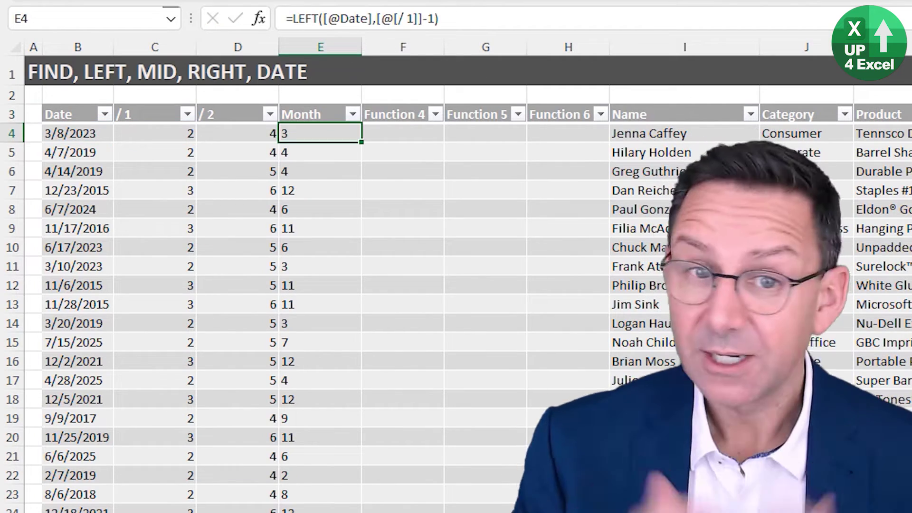
key("ctrl+space")
scroll(456, 285, "down", 15)
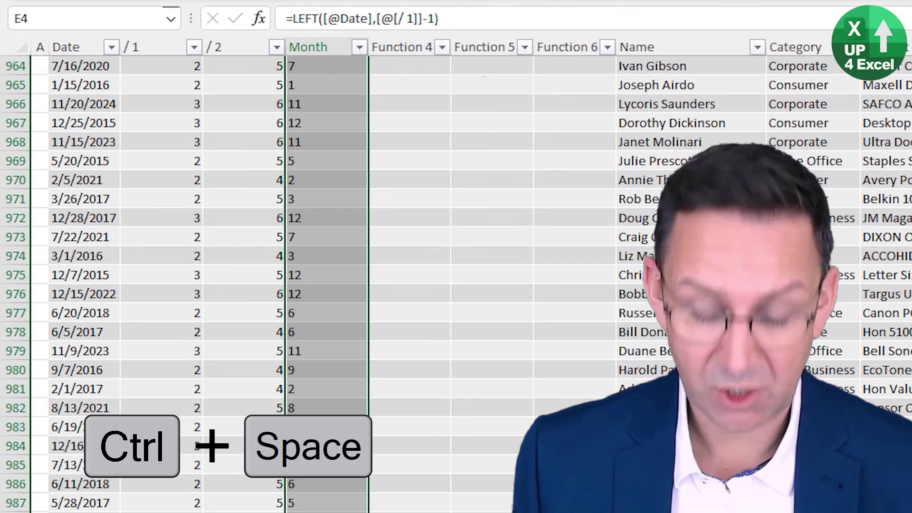
scroll(456, 285, "up", 15)
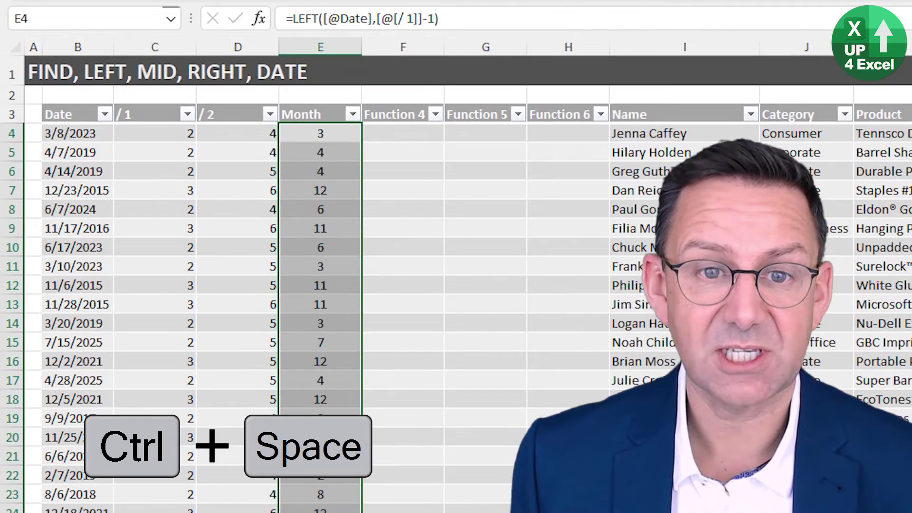
left_click(321, 113)
left_click(321, 133)
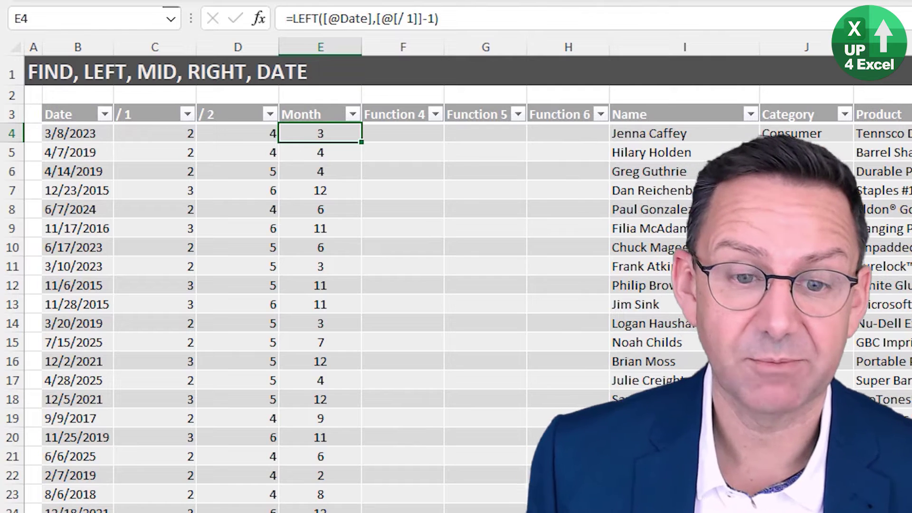
Rename the Function 4 header to Day.
left_click(403, 133)
left_click(402, 114)
type("D")
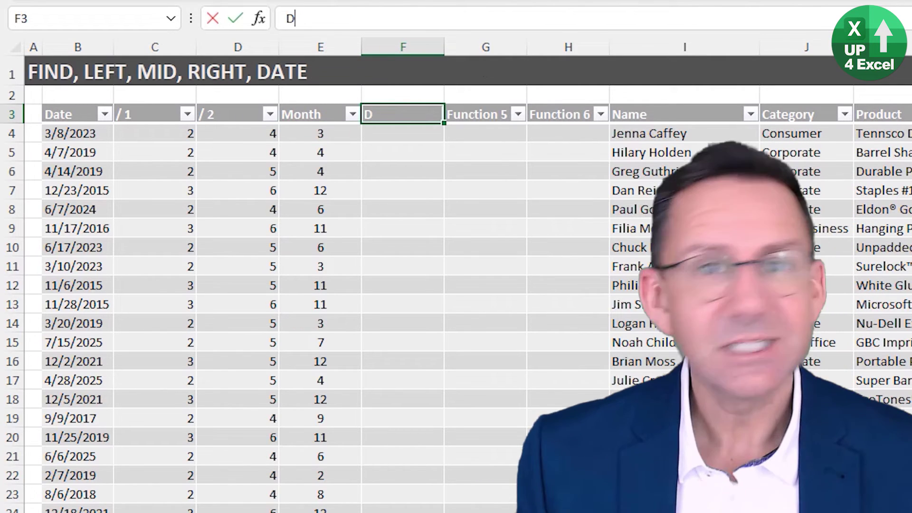
type("ay")
key("Return")
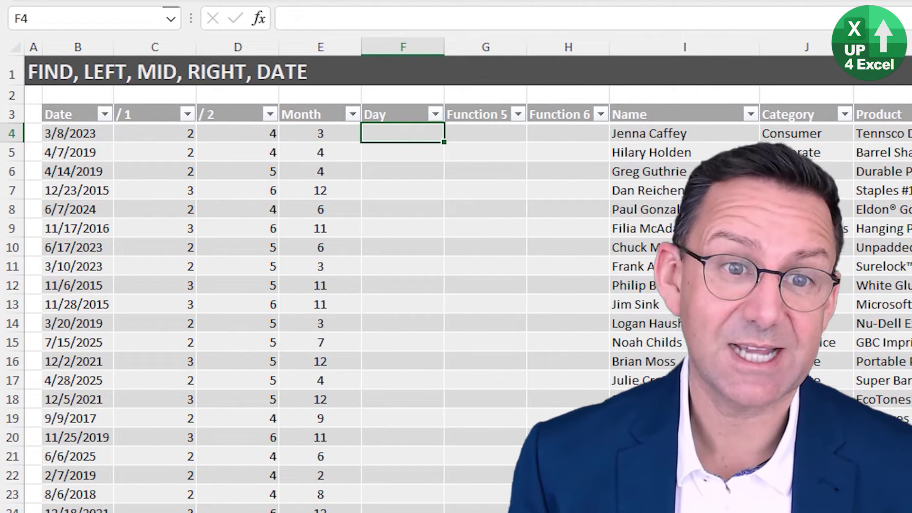
key("Left")
key("Left")
key("Left")
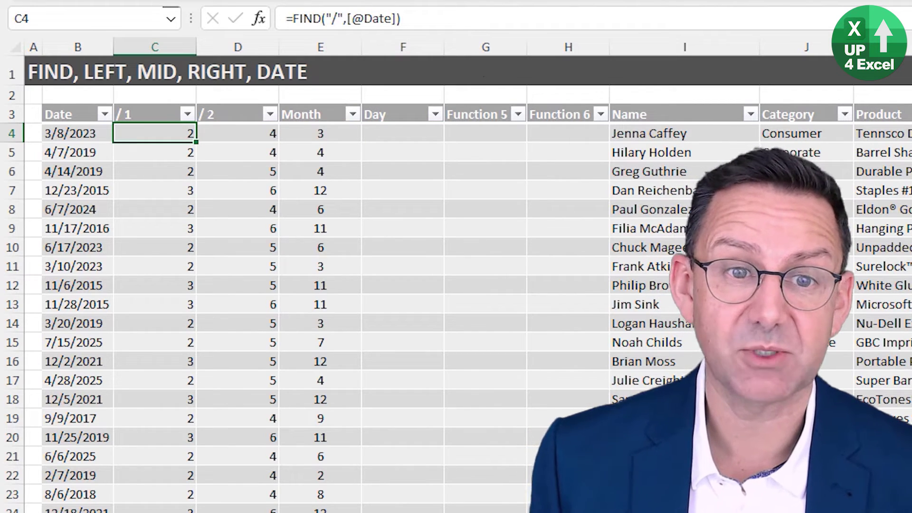
key("Right")
key("Right")
key("Right")
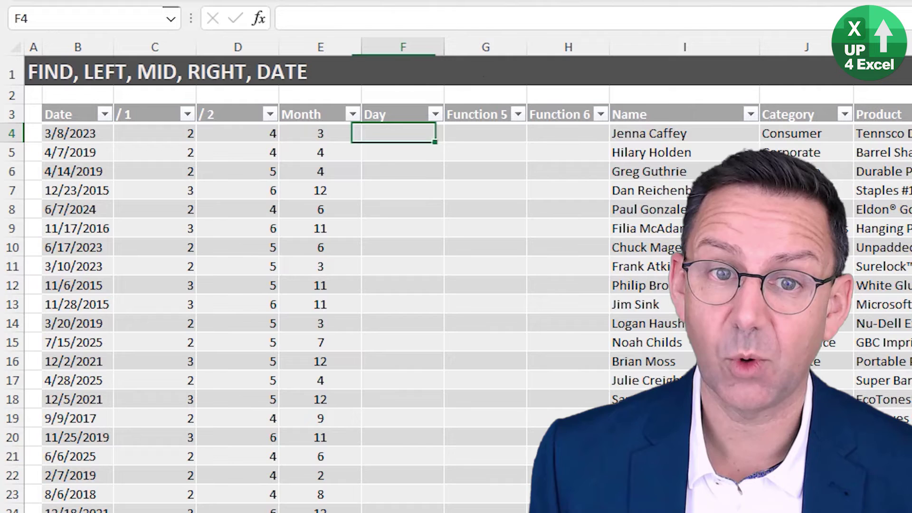
type("=mid(")
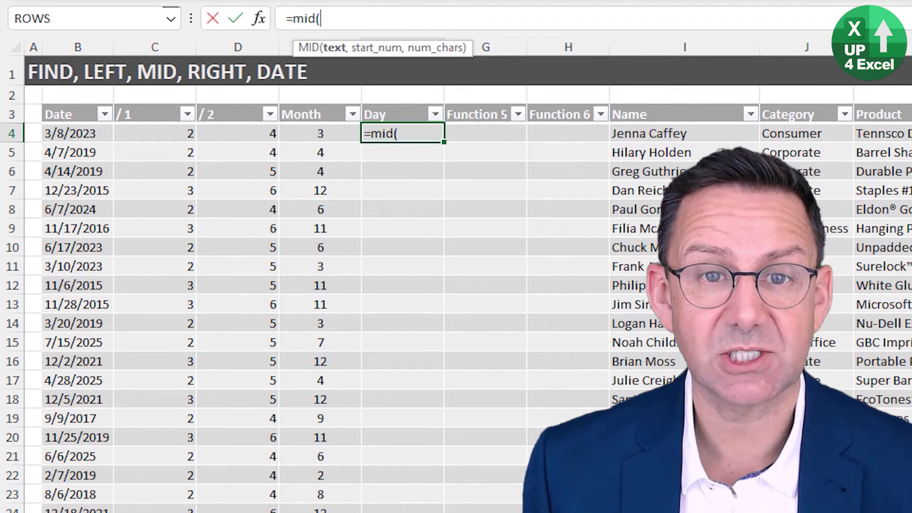
key("Left")
key("Left")
key("Left")
key("Left")
type(",")
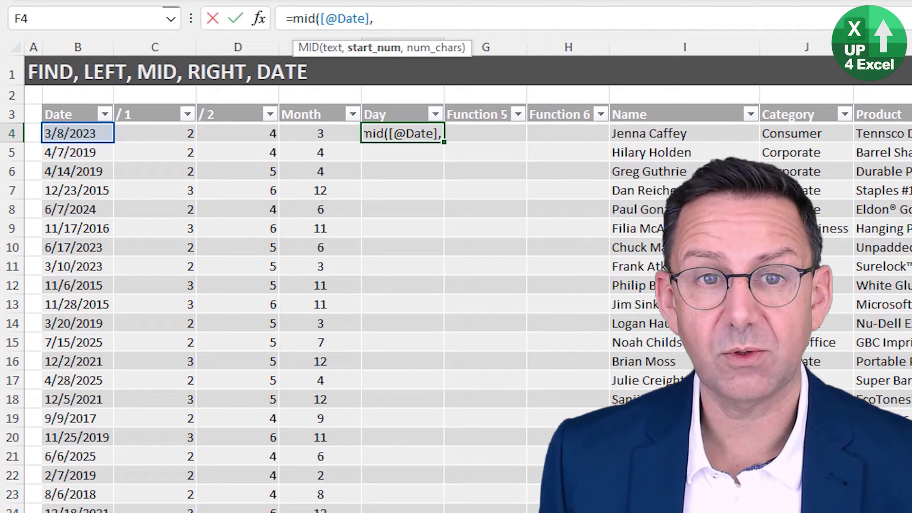
key("Left")
key("Left")
key("Left")
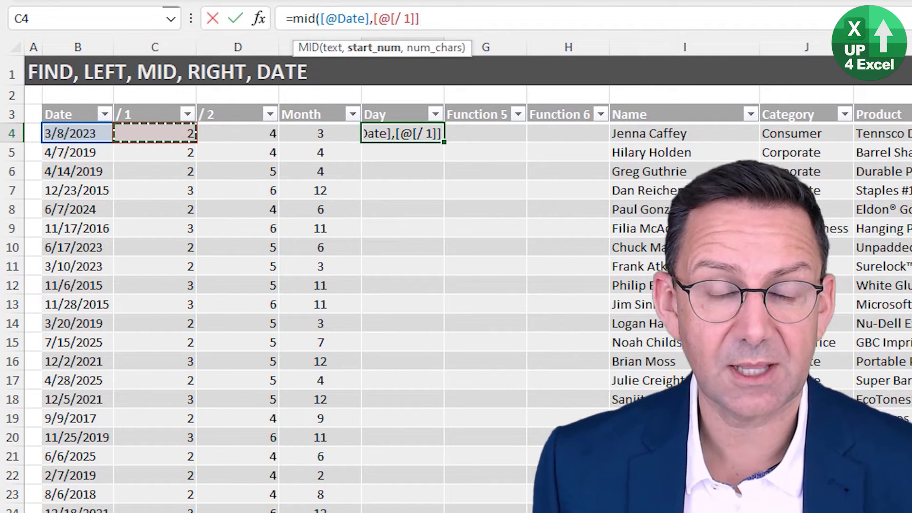
type("+1")
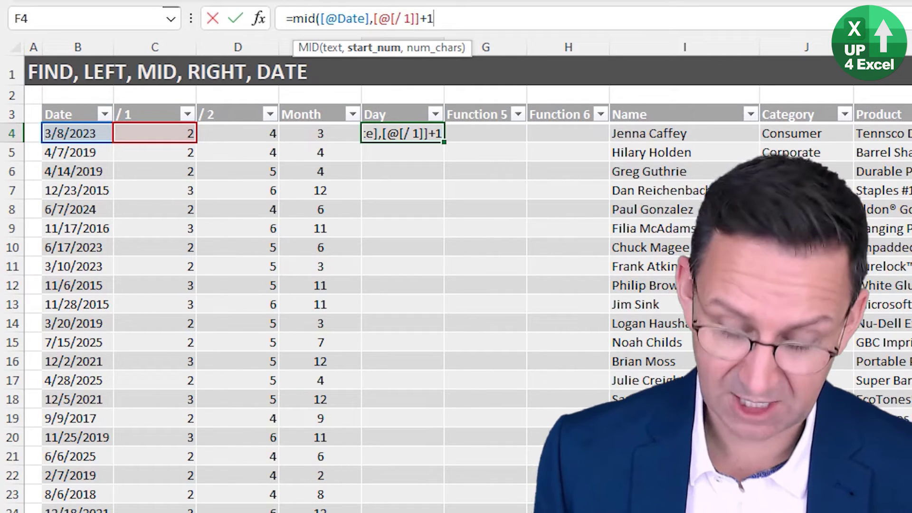
type(",")
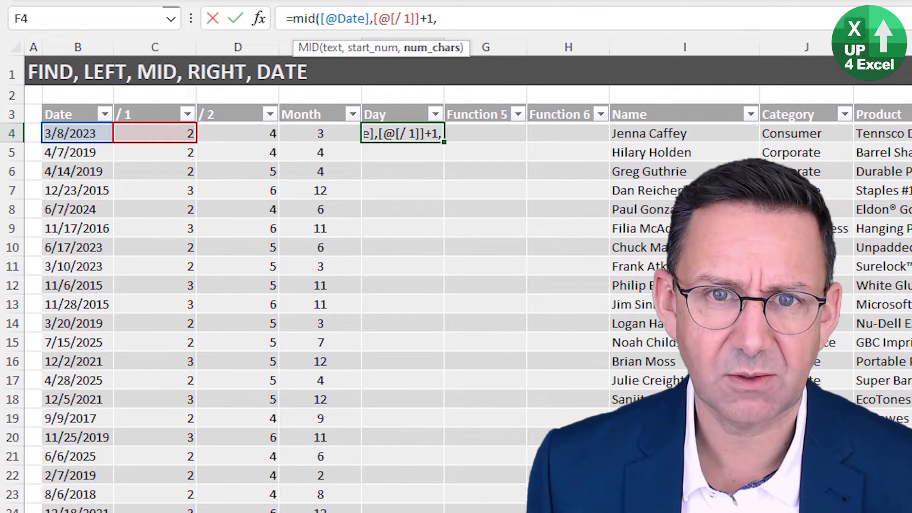
key("Right")
key("Left")
key("Left")
key("Left")
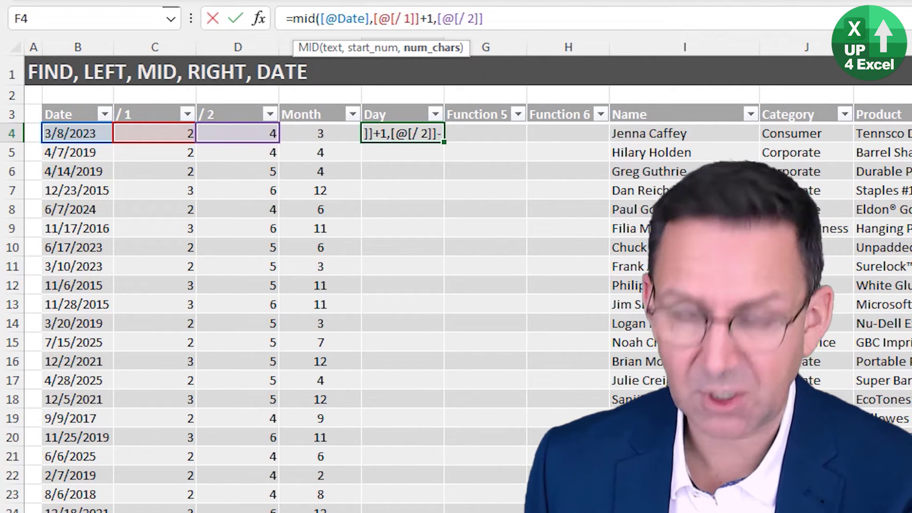
type("-")
key("Left")
key("Left")
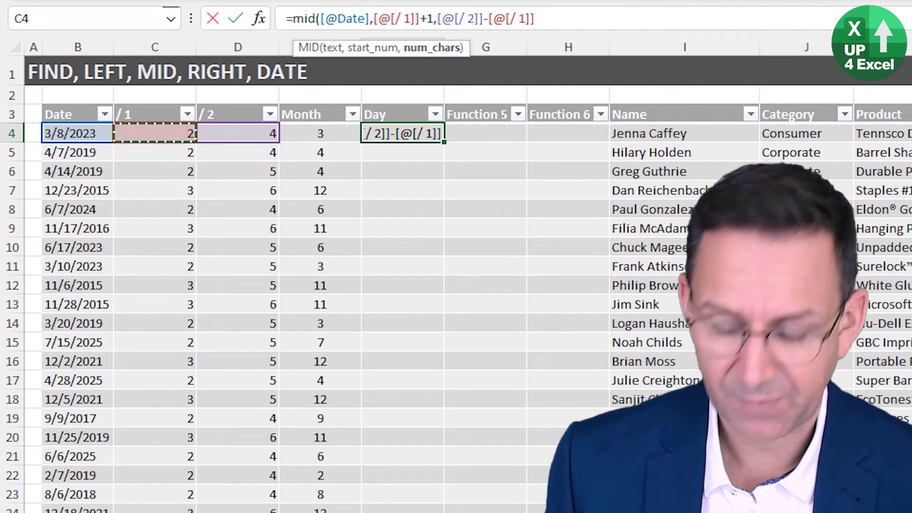
type(")")
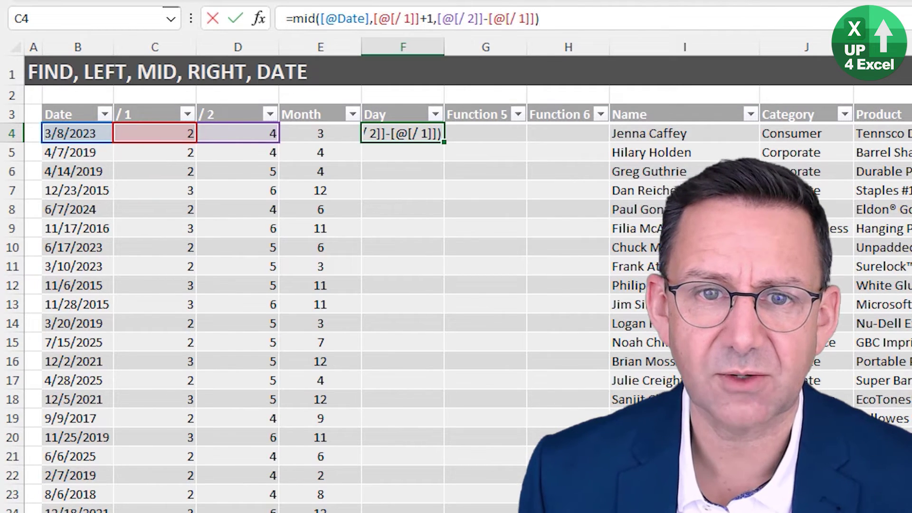
key("Return")
Check the Day results against the slash positions and the 3/8/2023 date text.
key("Down")
key("Down")
key("Down")
key("Up")
key("Up")
key("Up")
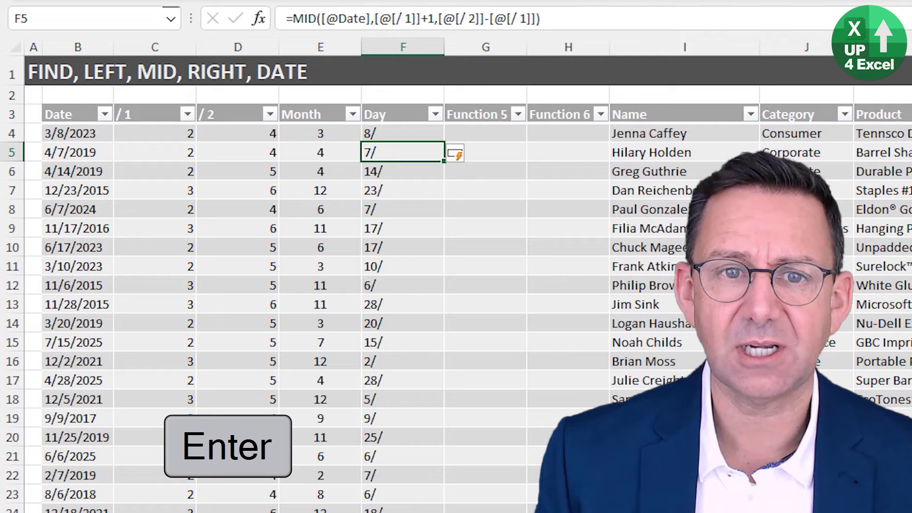
key("Up")
key("Left")
key("Left")
key("Left")
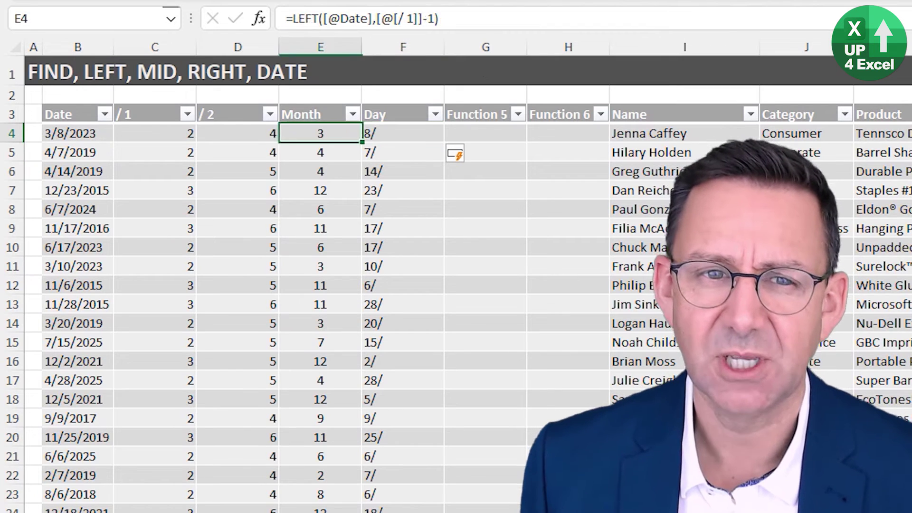
key("Right")
key("Left")
key("Left")
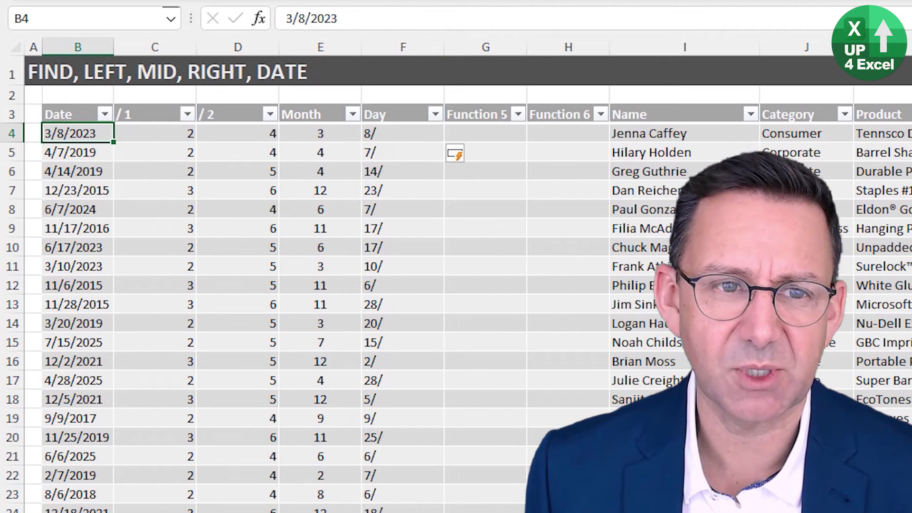
key("Right")
key("Right")
key("Left")
key("Right")
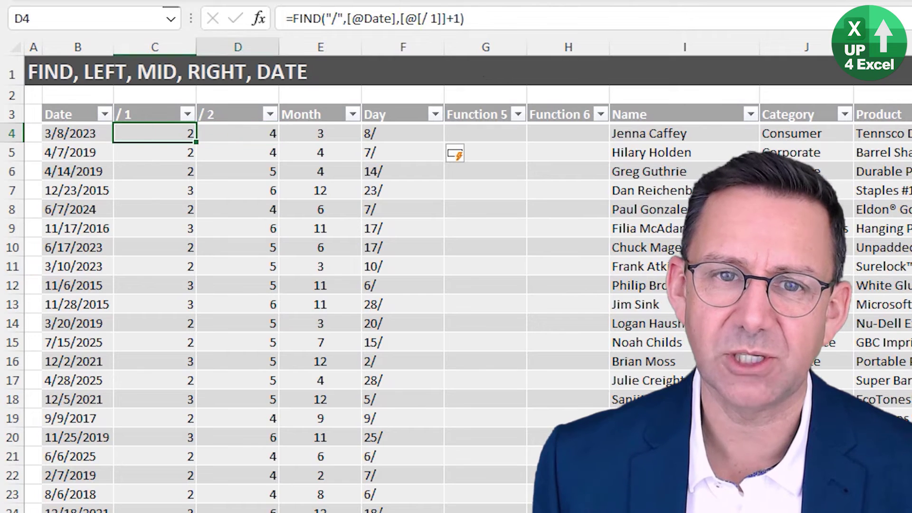
key("Right")
key("Right")
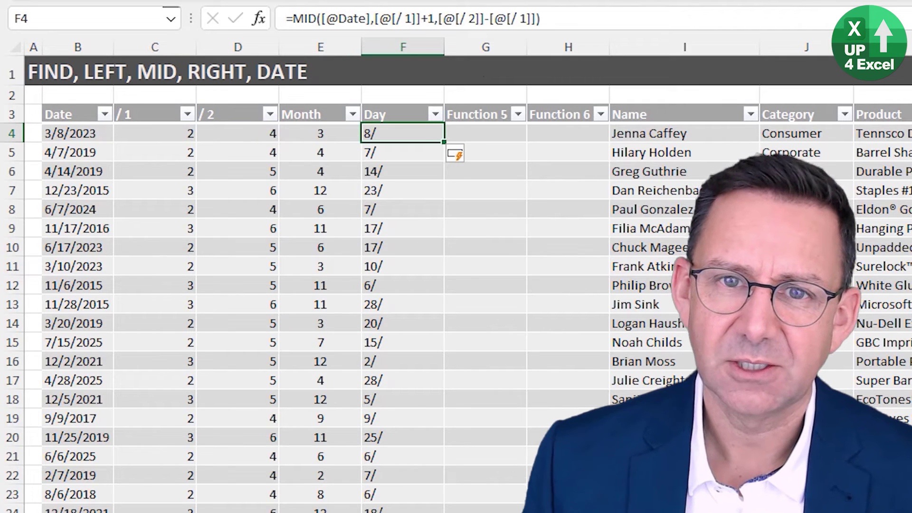
Append -1 to the Day formula's length argument so it returns correct days (8, 7, 14).
left_click(536, 17)
type("-1")
key("Return")
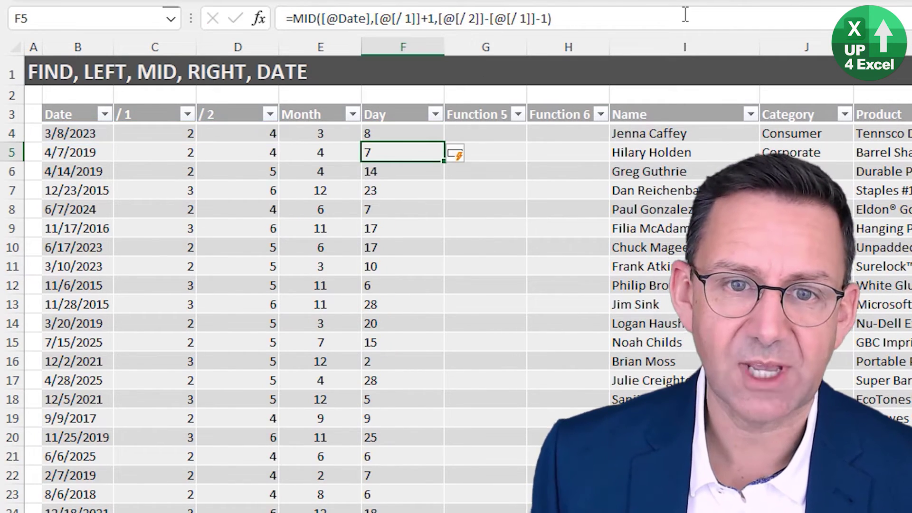
key("Up")
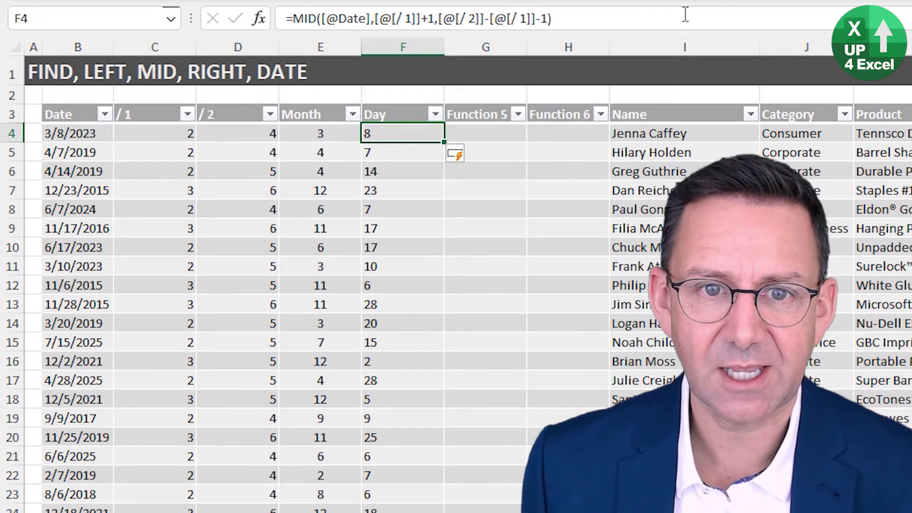
key("ctrl+space")
Rename the Function 5 header to Year.
key("Up")
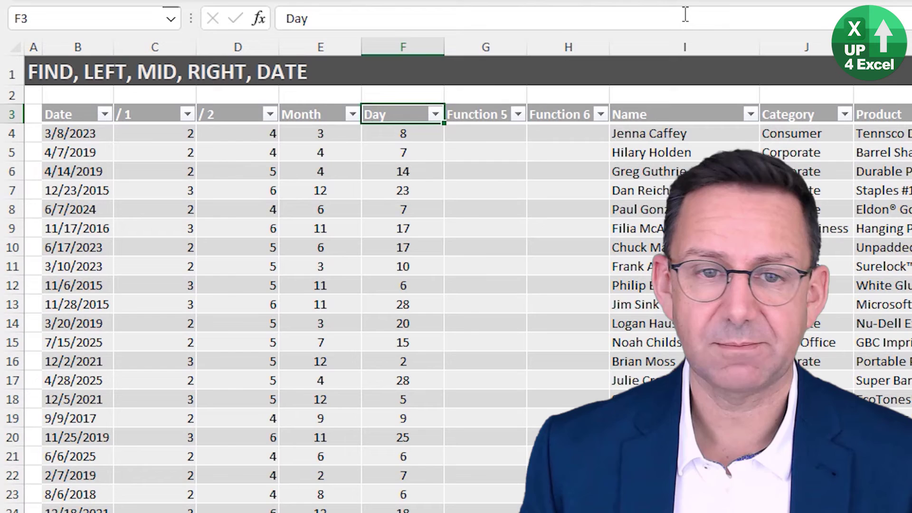
key("Right")
type("Year")
key("Return")
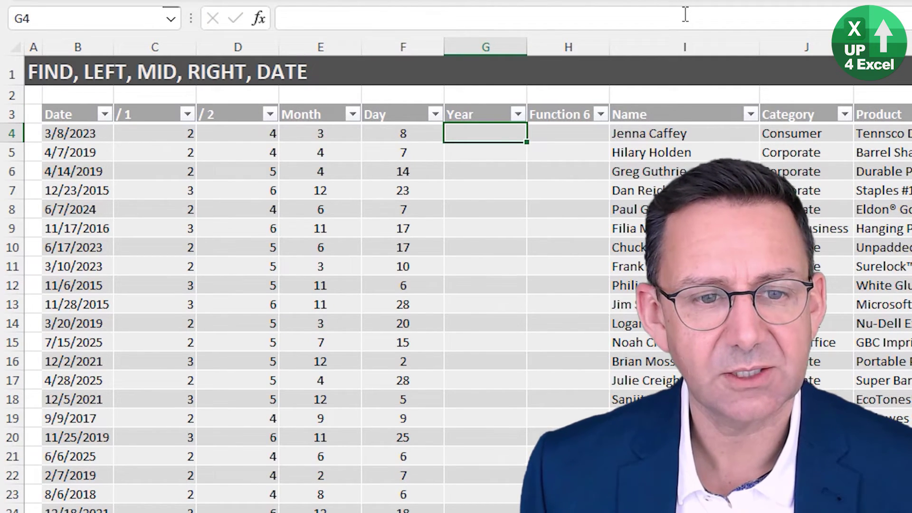
key("Left")
key("Left")
key("Left")
key("Left")
key("Left")
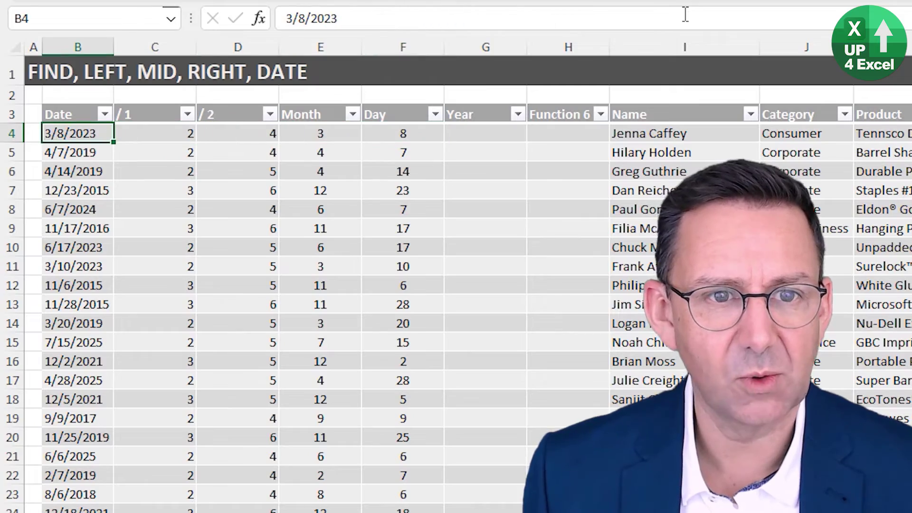
key("Page_Down")
key("Page_Down")
key("ctrl+Up")
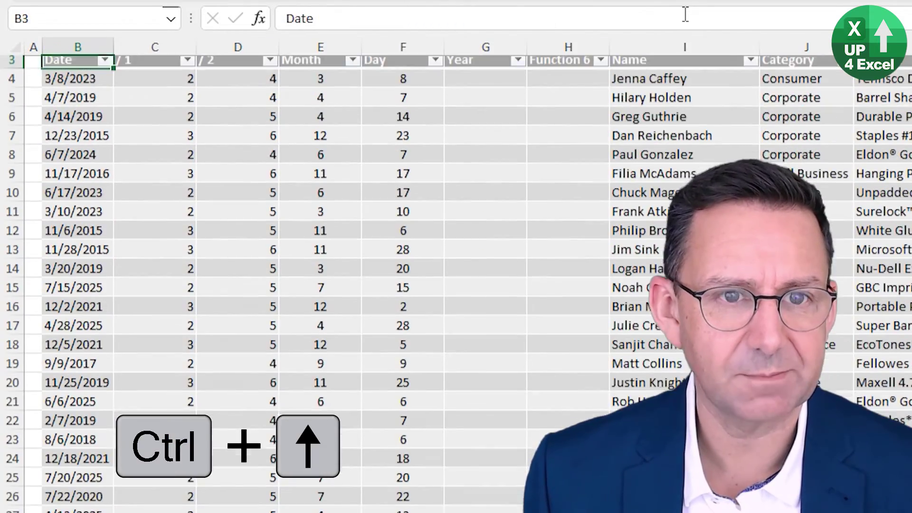
key("ctrl+Up")
key("Down")
key("Down")
key("Right")
key("Right")
key("Right")
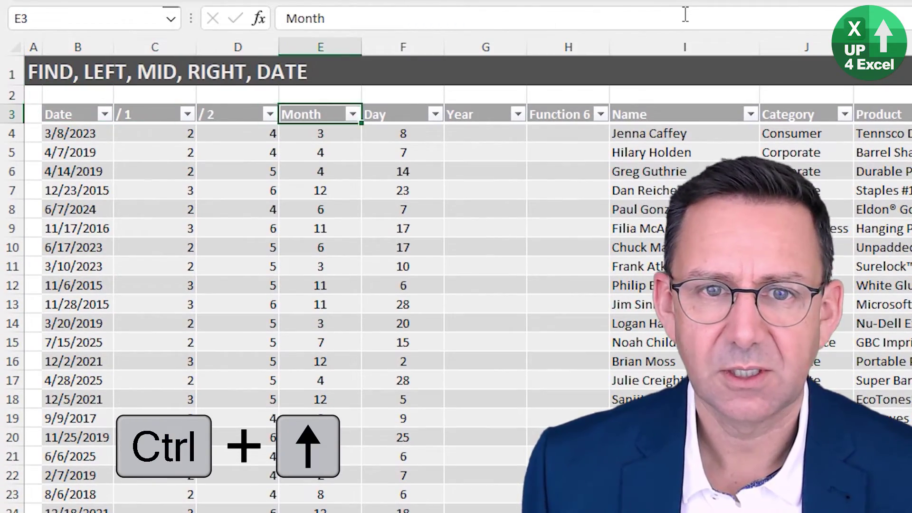
key("Right")
key("Right")
key("Down")
type("=right")
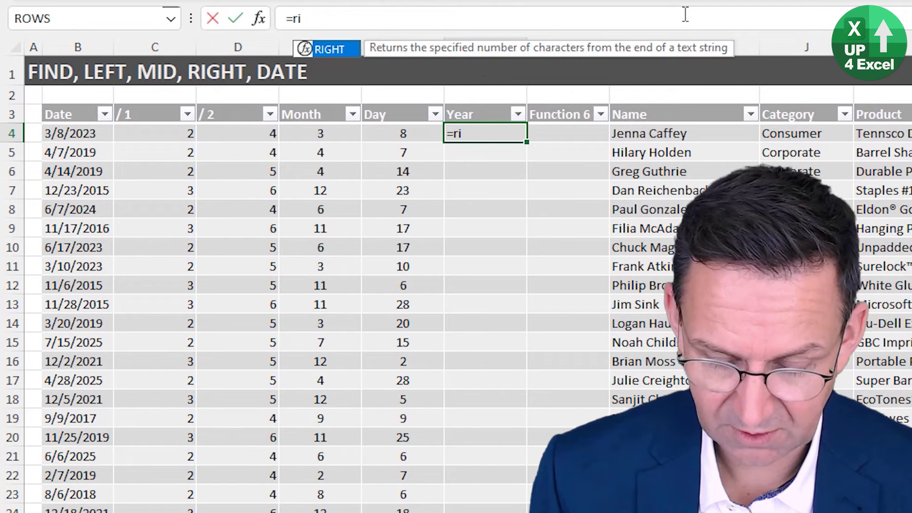
key("Tab")
key("Left")
key("Left")
key("Left")
key("Left")
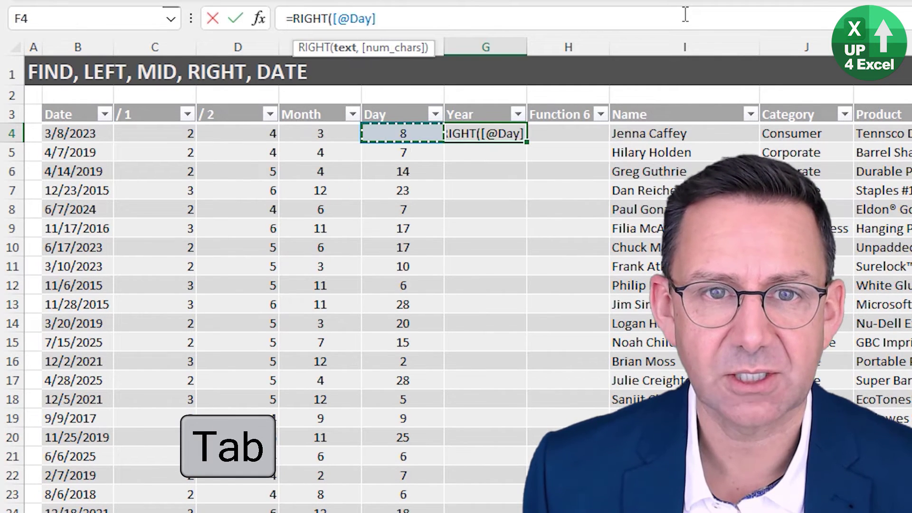
key("Left")
type(",4)")
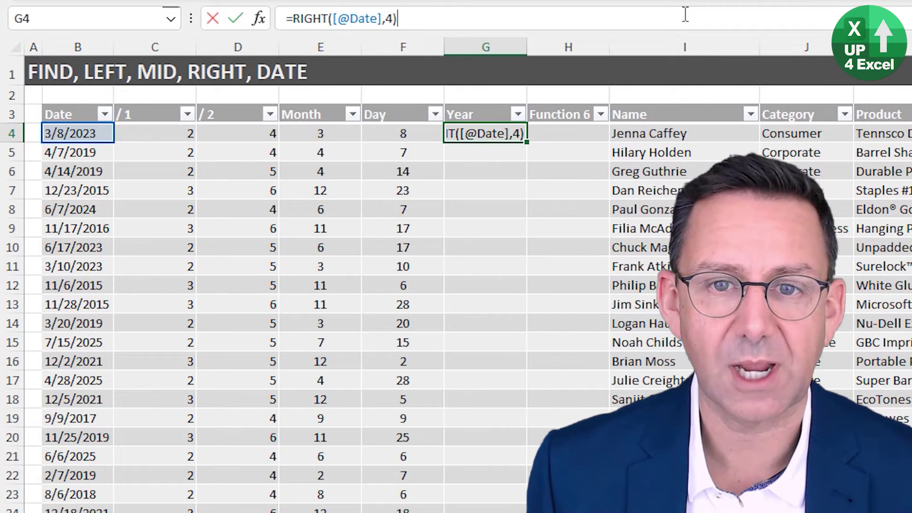
key("Return")
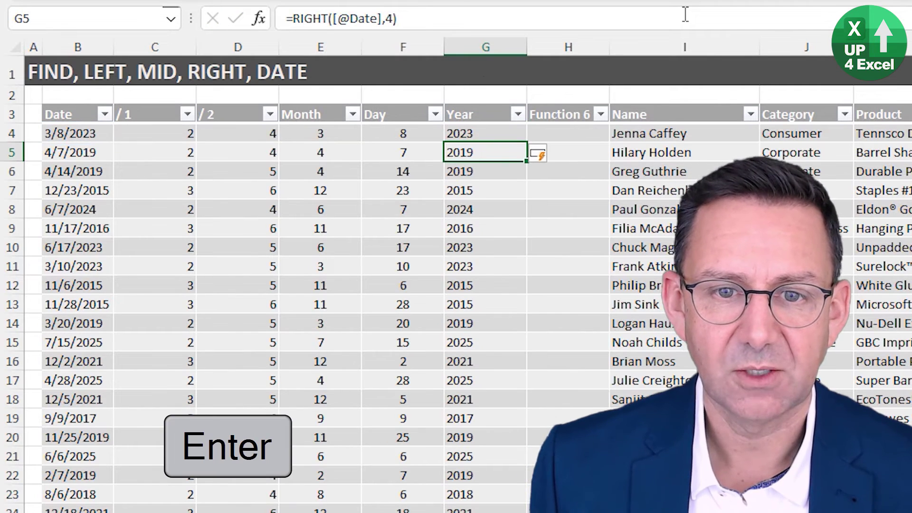
Centre-align the entire Year column.
key("ctrl+space")
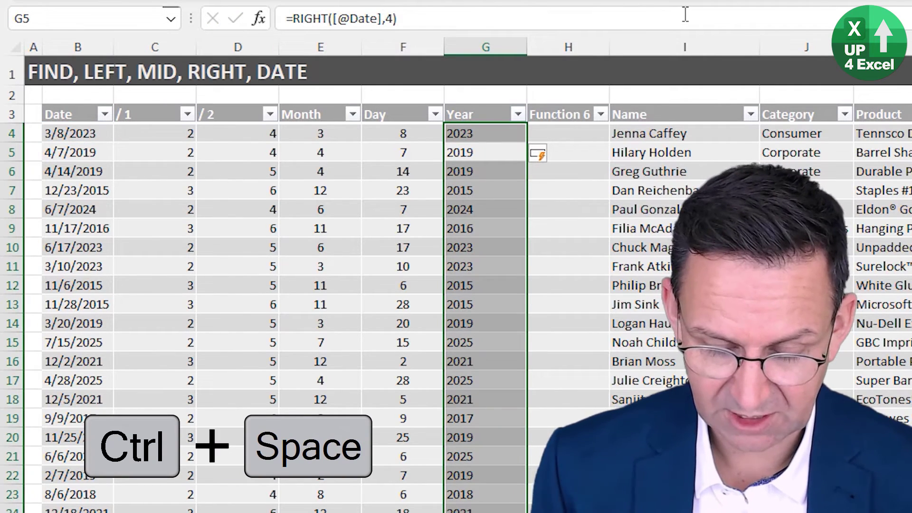
key("alt+h")
key("a")
key("c")
key("Right")
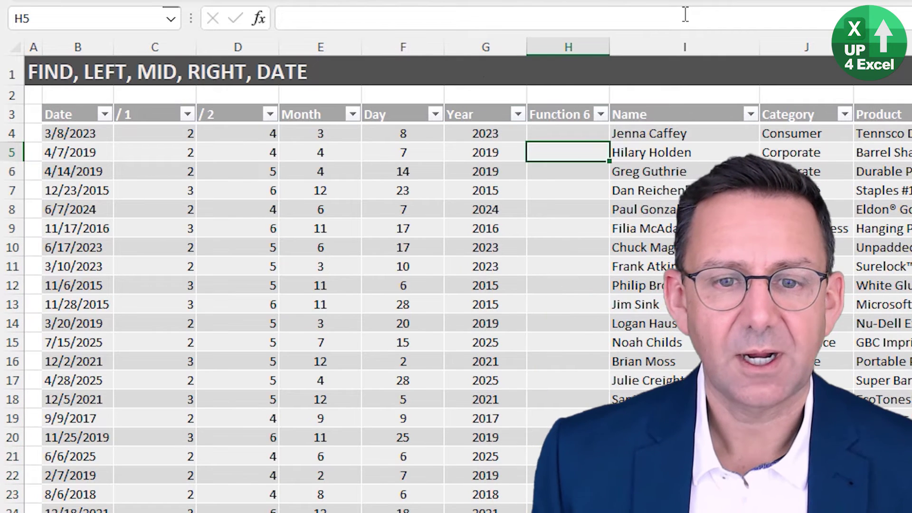
Start a DATE formula in the first empty Function 6 cell, H4.
key("Left")
key("Left")
key("Left")
key("Up")
key("Up")
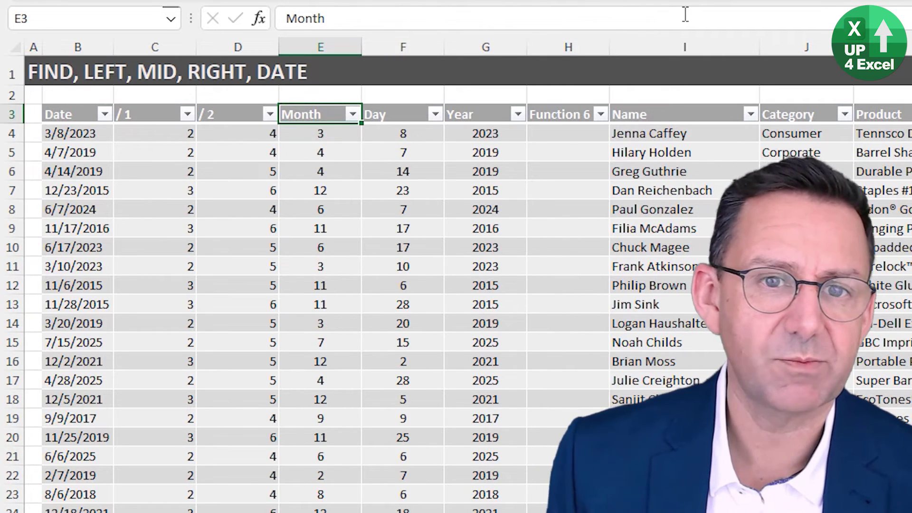
key("Down")
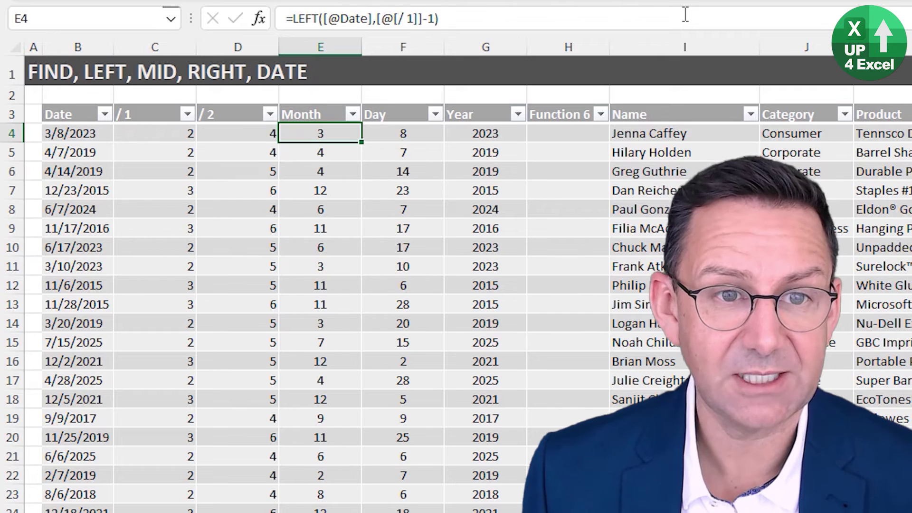
key("Right")
key("Right")
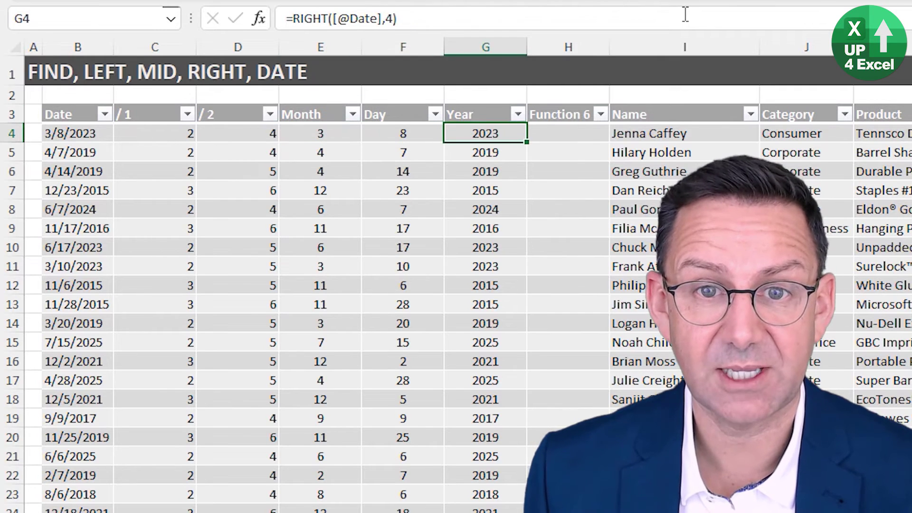
key("Right")
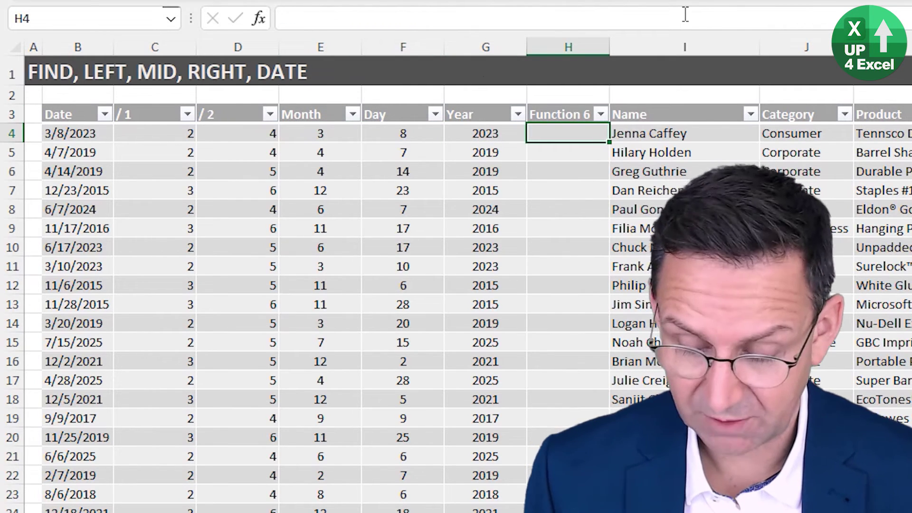
type("=date")
key("Tab")
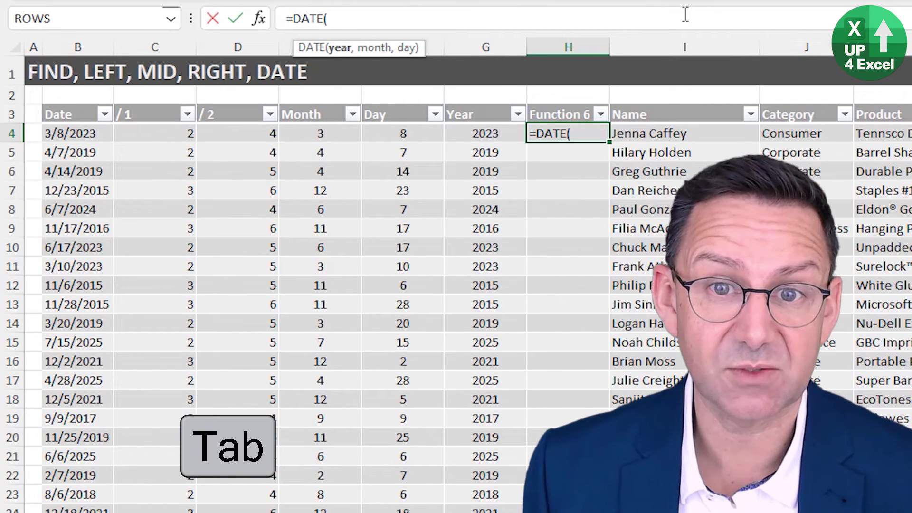
key("Left")
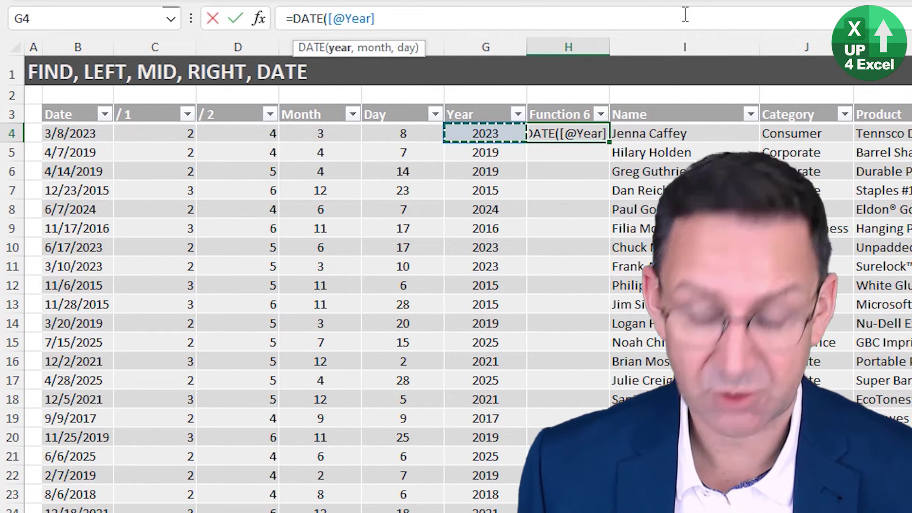
type(",")
key("Left")
key("Left")
key("Left")
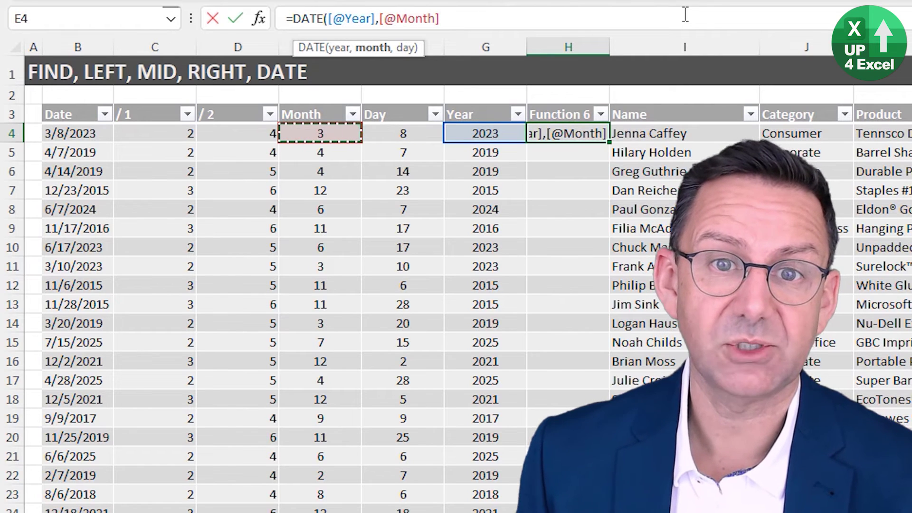
type(",")
key("Left")
key("Left")
type(")")
key("BackSpace")
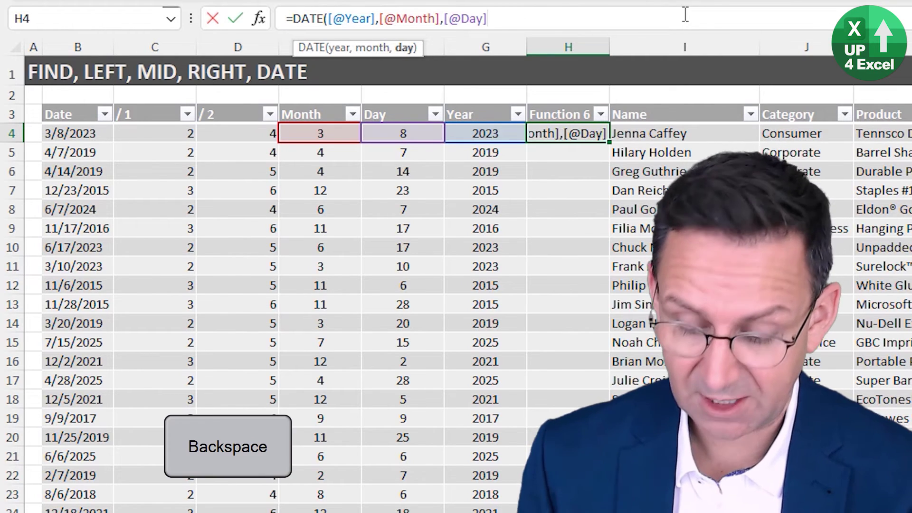
type(")")
key("Return")
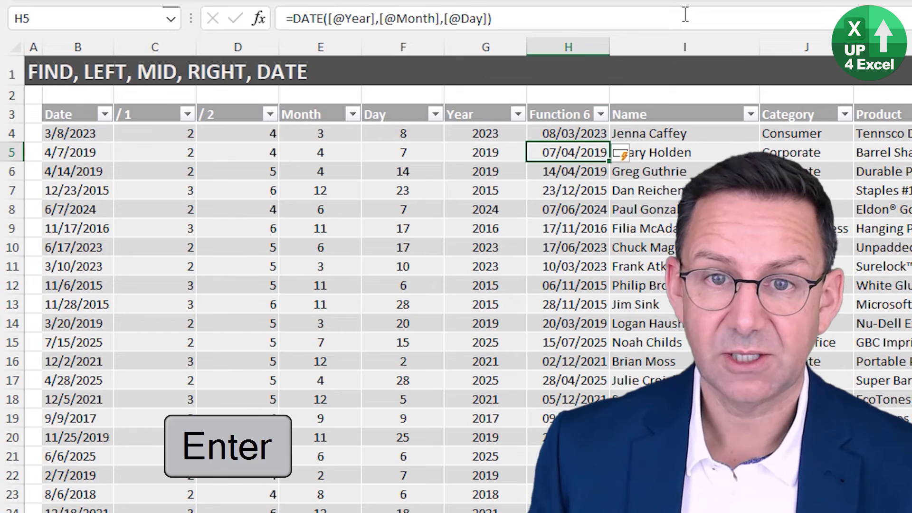
Format the Function 6 column as dates like 08-Mar-23.
key("ctrl+space")
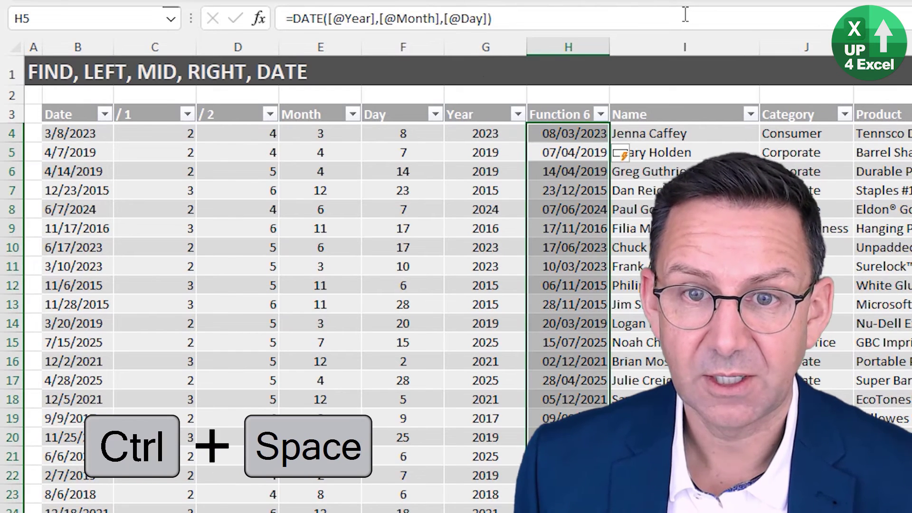
key("ctrl+numbersign")
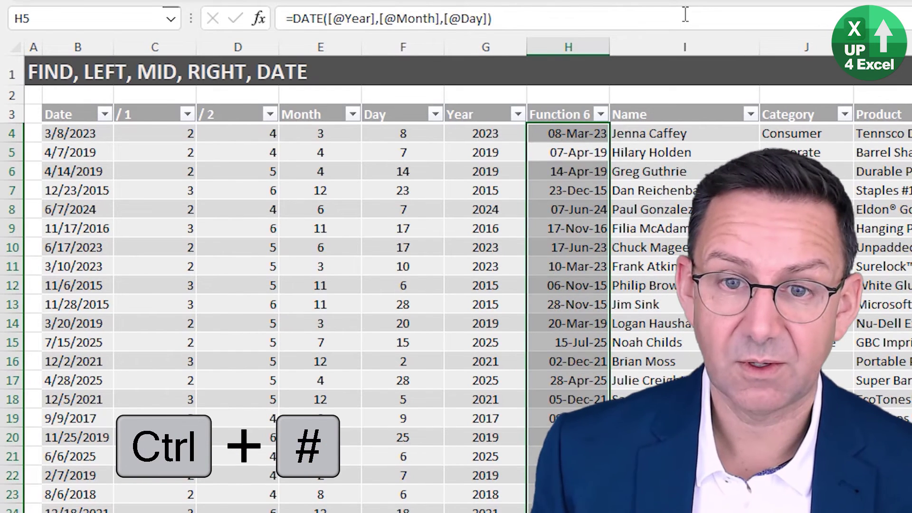
key("Down")
key("Down")
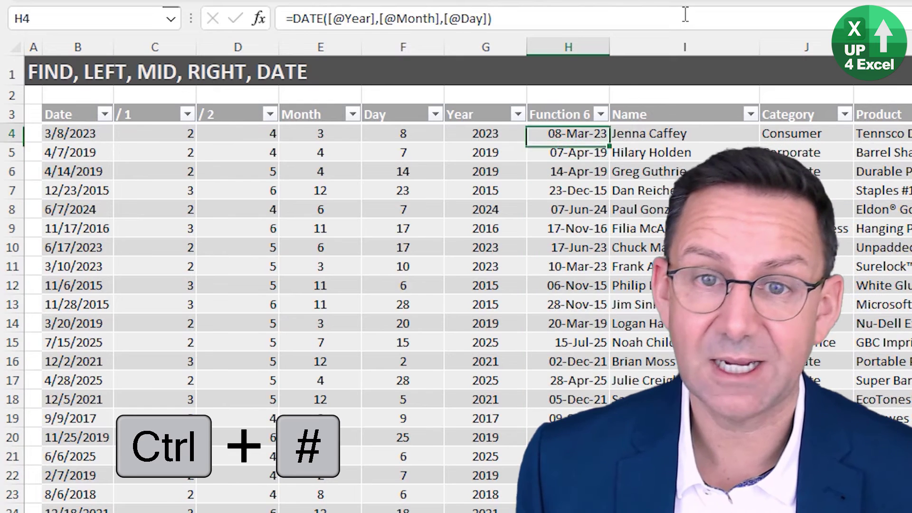
Replace the H3 heading 'Function 6' with a new Date heading.
key("Up")
type("Da")
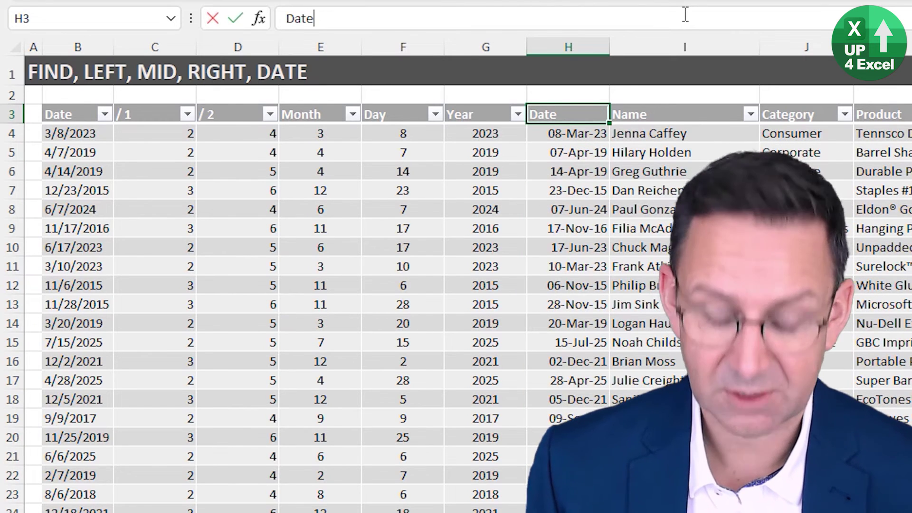
key("Return")
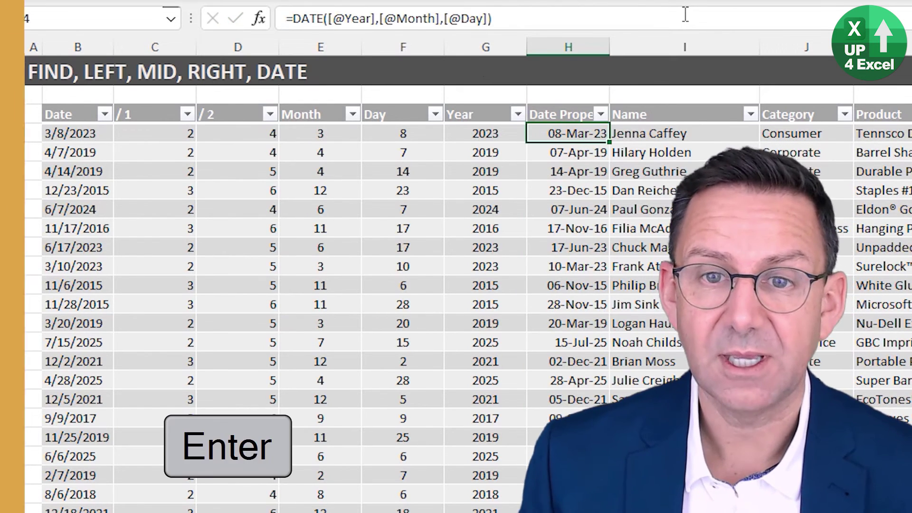